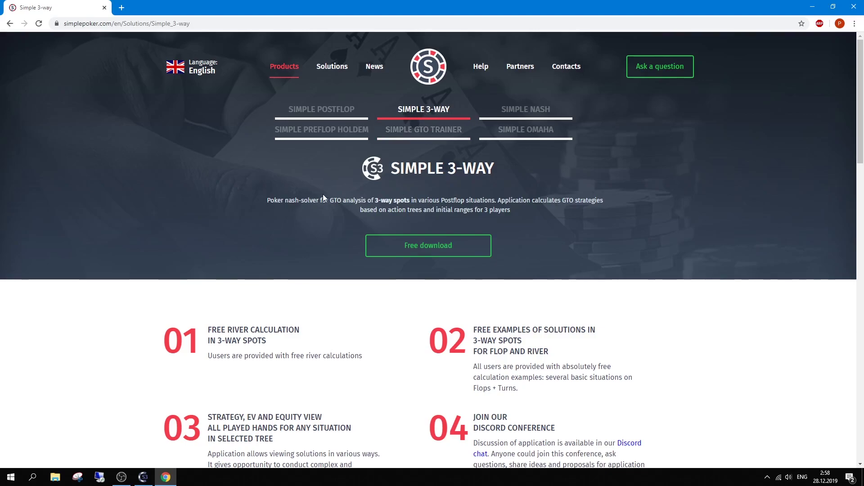
Scroll through the Simple 3-way product page describing the 3-way postflop solver and its free download.
scroll(323, 194, "down", 2)
scroll(323, 194, "up", 1)
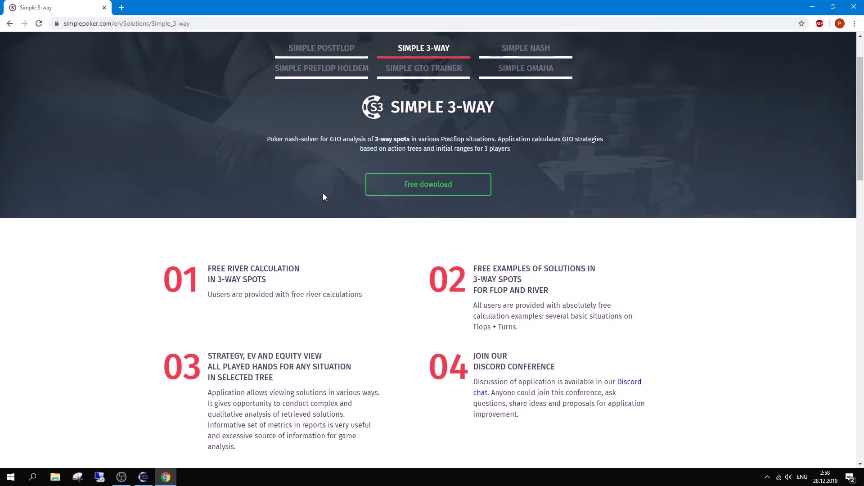
scroll(322, 194, "up", 1)
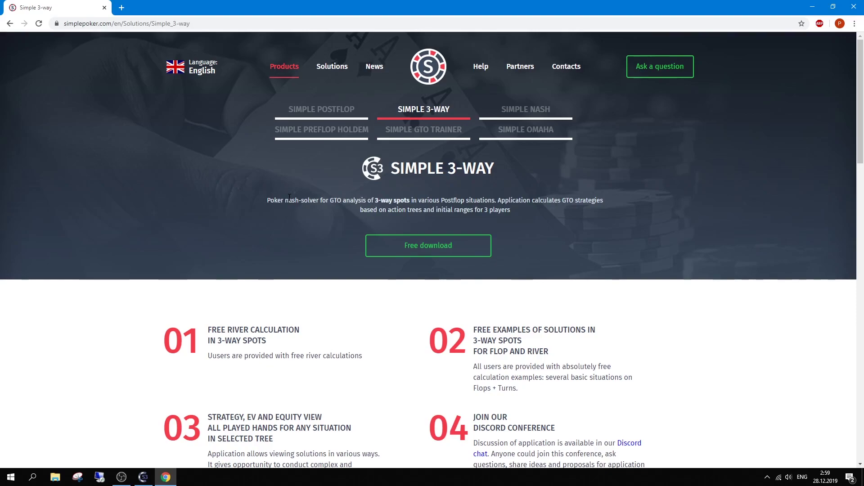
scroll(289, 198, "down", 13)
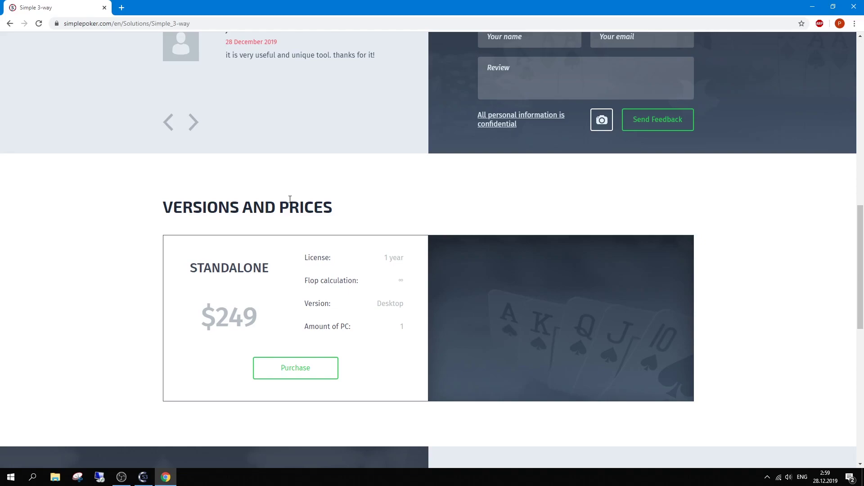
scroll(290, 200, "up", 10)
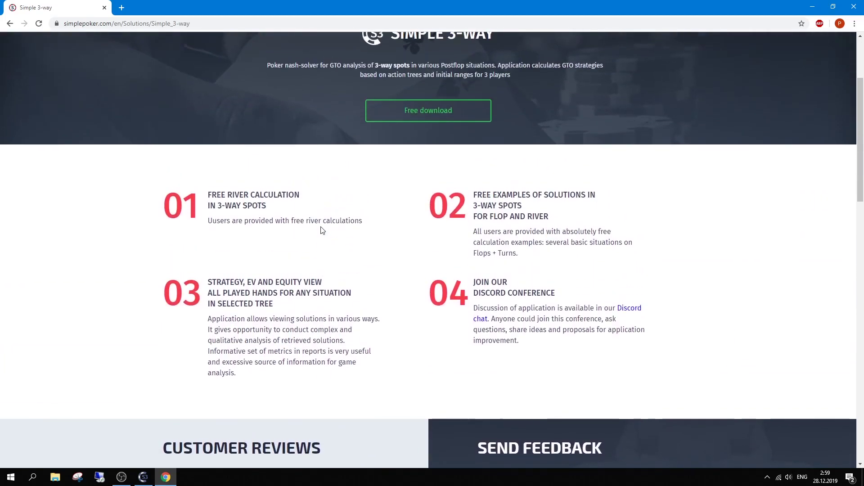
scroll(320, 230, "up", 3)
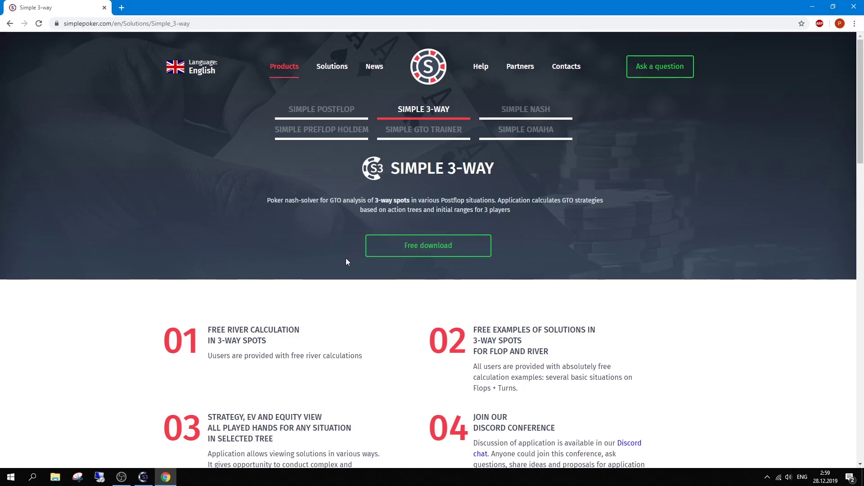
scroll(326, 285, "down", 3)
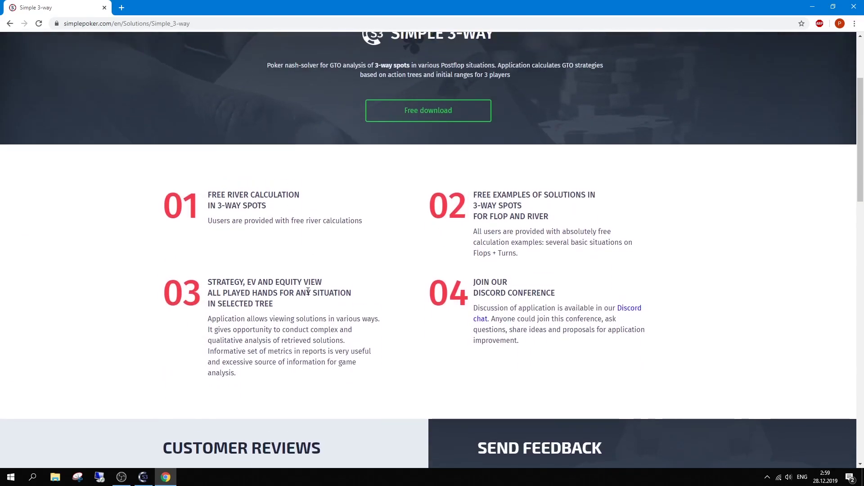
scroll(308, 291, "up", 3)
Bring the Simple 3-Way window forward, nudge it down, and review the File update settings without changes.
left_click(144, 477)
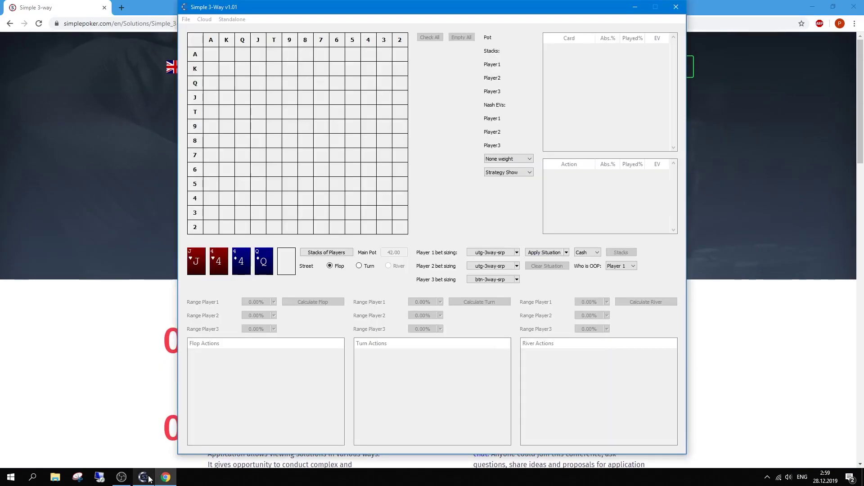
left_click_drag(262, 7, 260, 11)
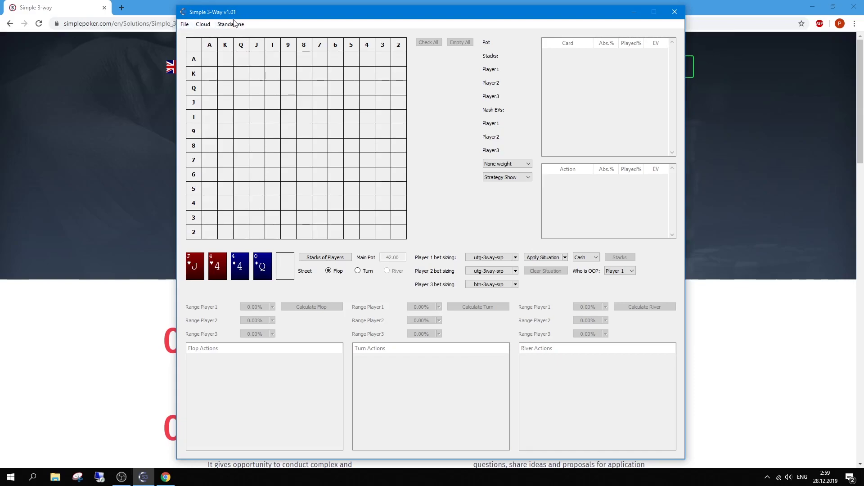
left_click(187, 27)
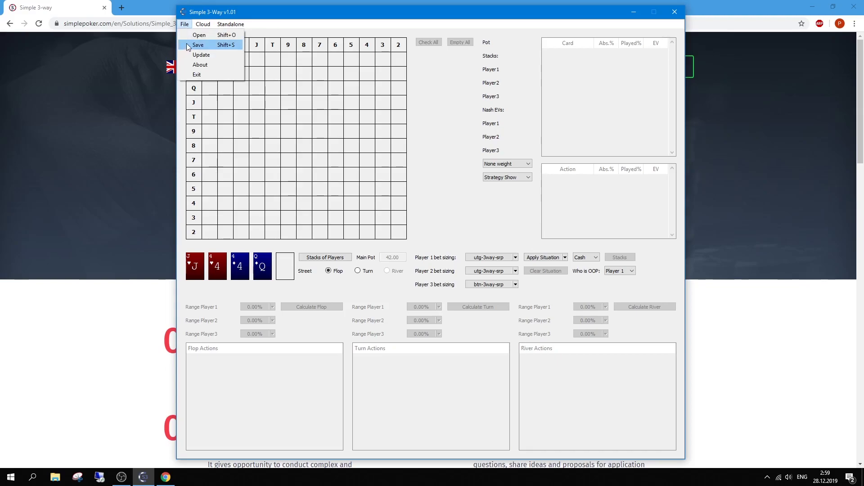
left_click(213, 55)
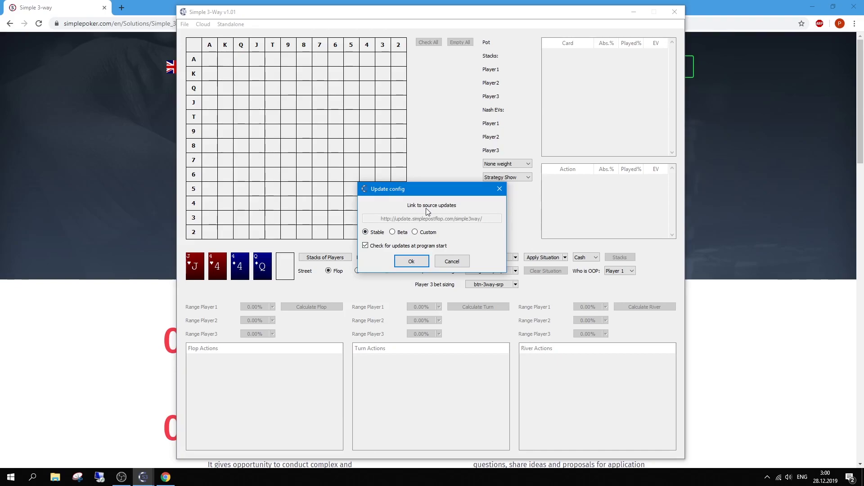
left_click(499, 190)
left_click(185, 25)
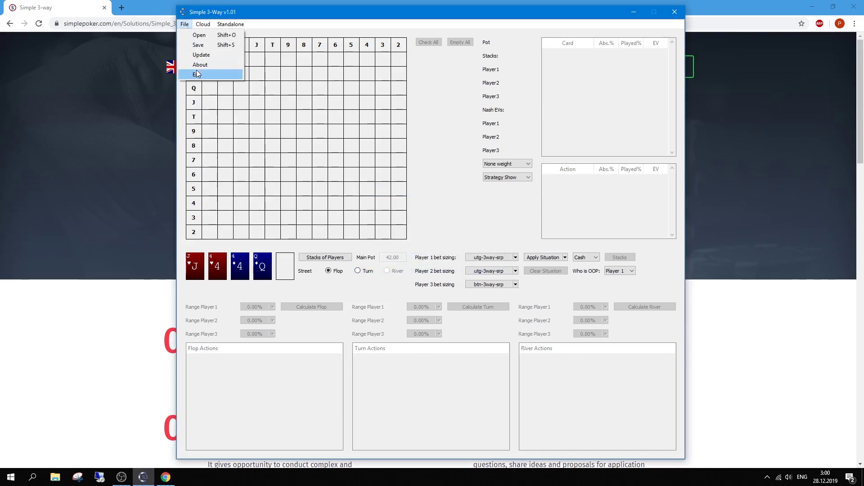
left_click(267, 7)
Show the cloud Situations list of nine Free-pack flops with Shift+H.
left_click(205, 25)
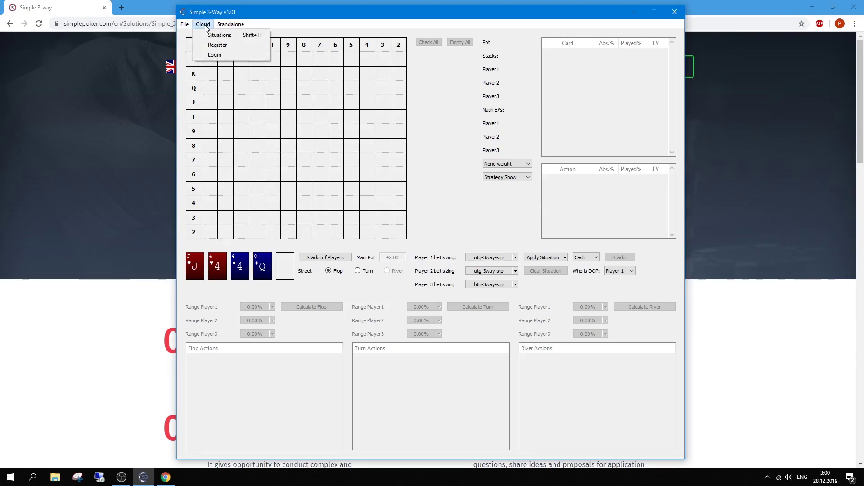
key("Escape")
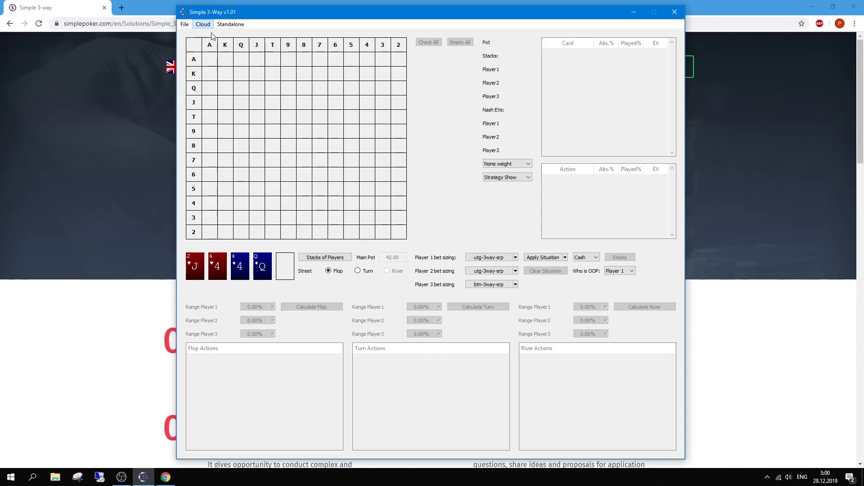
key("shift+h")
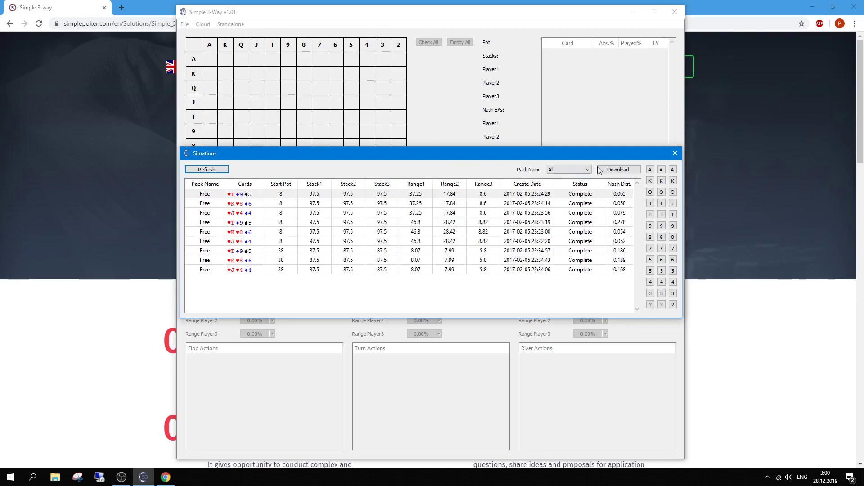
Close Situations and browse the website's Simple 3-Way ready solutions to Spin&Go Flops Pack #1 ($49, 74 flops).
left_click(675, 154)
left_click(723, 176)
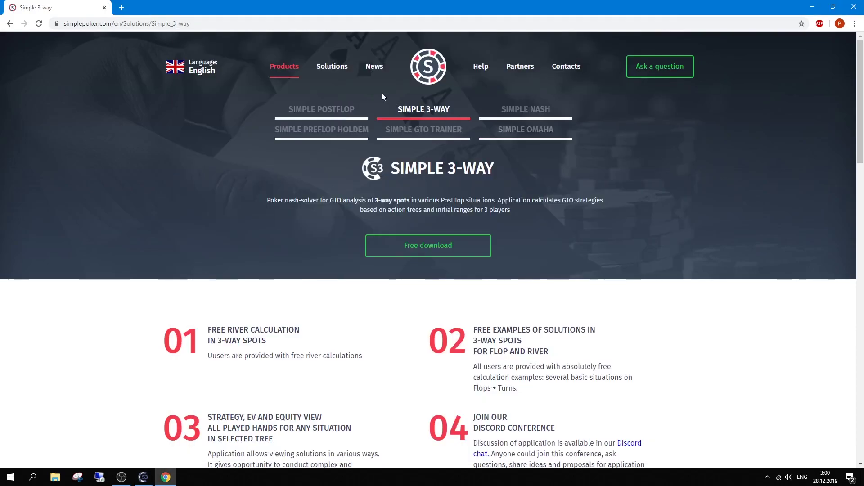
left_click(333, 66)
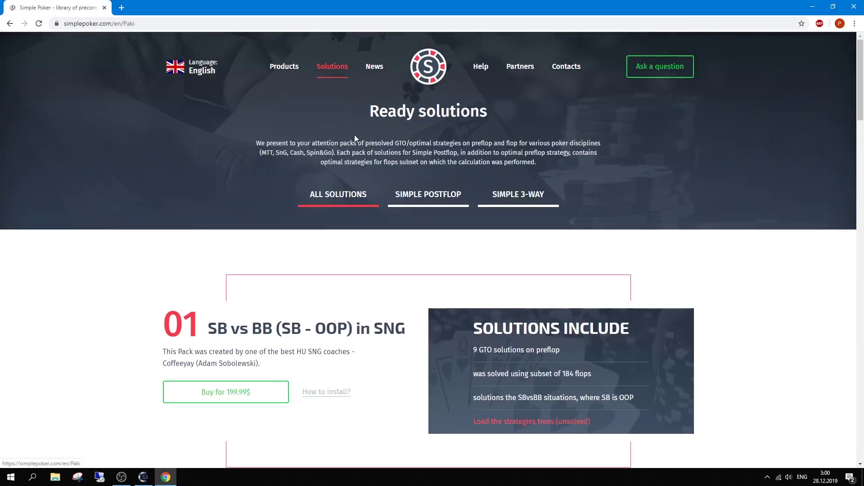
left_click(513, 200)
scroll(415, 262, "down", 2)
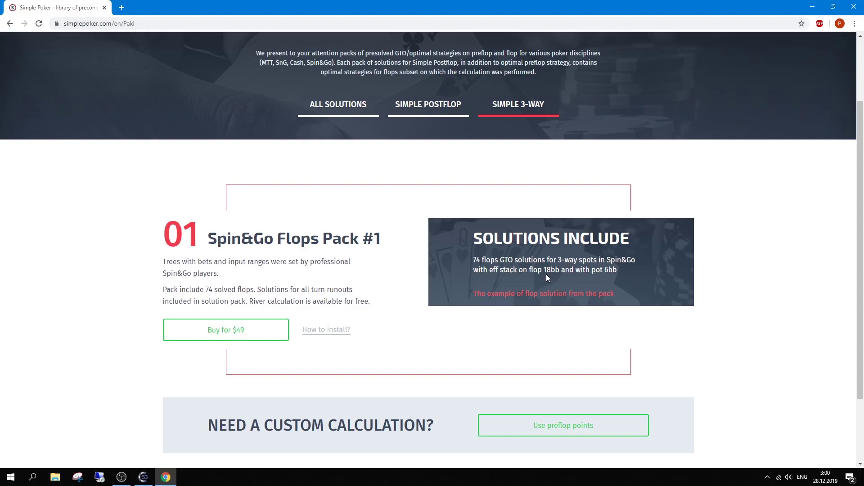
Bring the solver back and glance at the Cloud situations list, then close it.
left_click(143, 477)
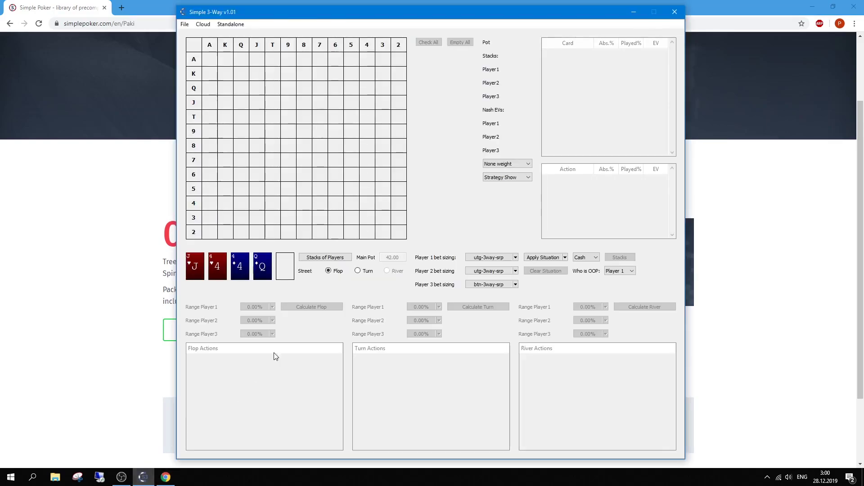
left_click(203, 25)
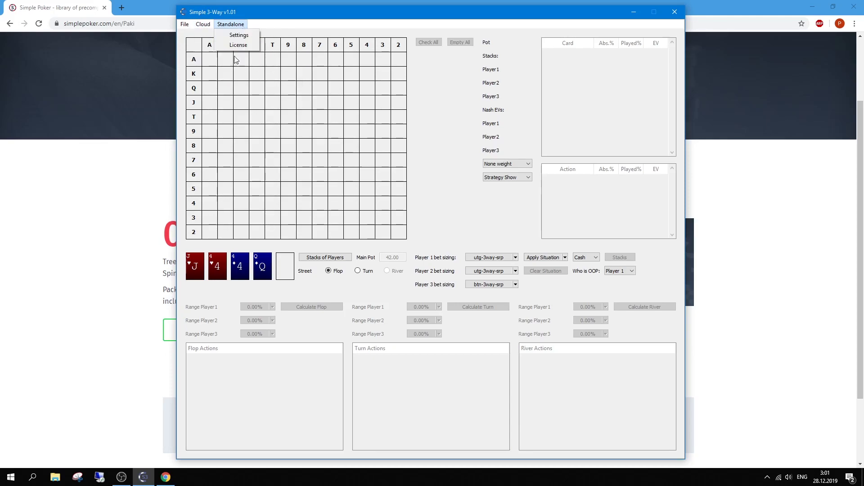
key("Escape")
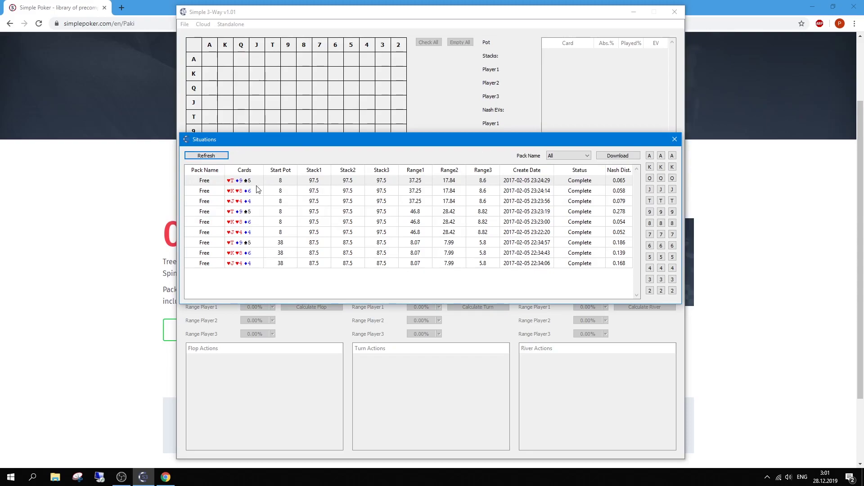
left_click(674, 139)
Enter the pasted licence key in License Manager to activate the Standalone licence.
left_click(230, 24)
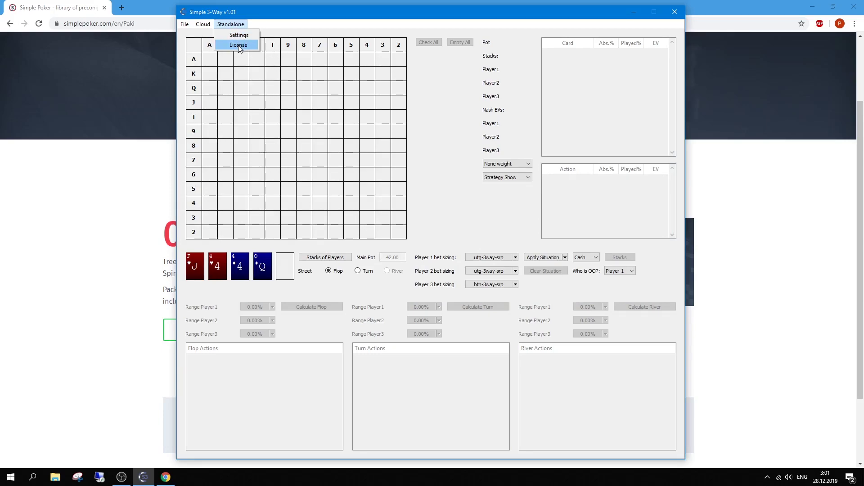
left_click(238, 46)
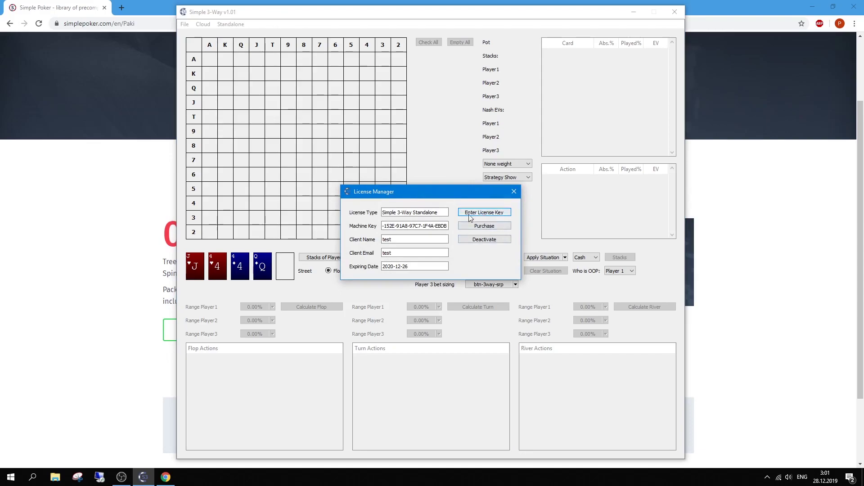
left_click(459, 213)
key("ctrl+v")
key("Return")
Close License Manager and open the Settings of calculation dialog, moving it up and right.
left_click(514, 194)
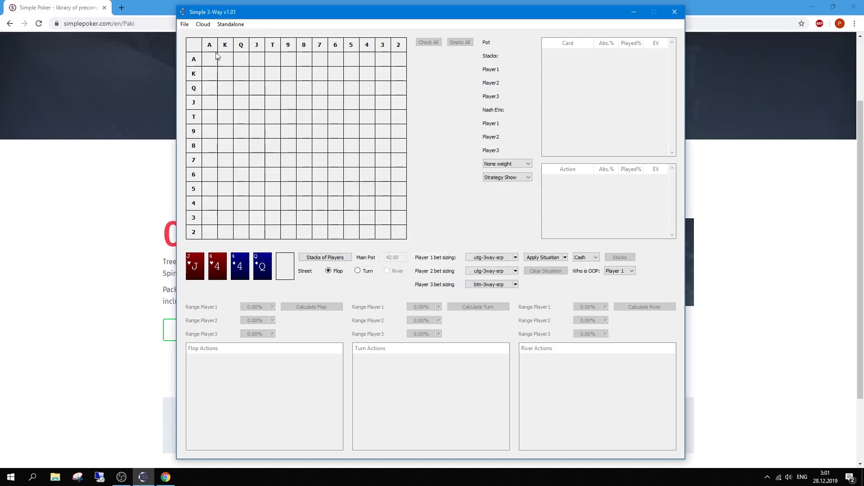
left_click(231, 24)
left_click(247, 34)
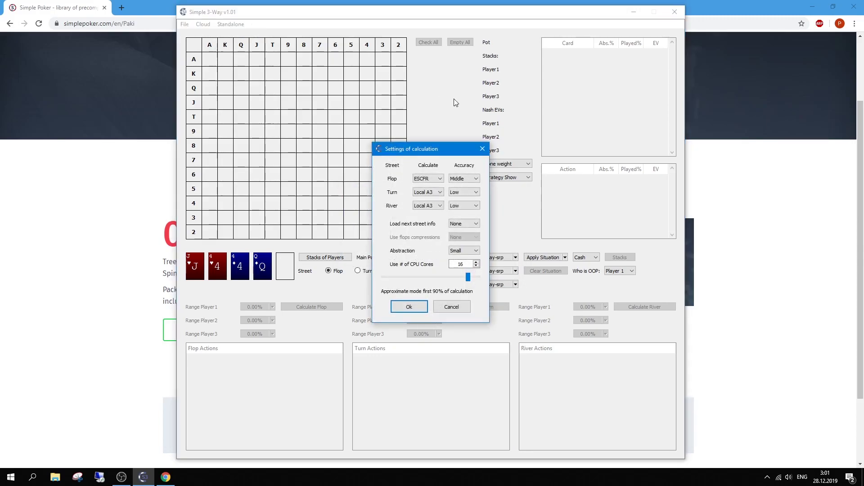
left_click_drag(439, 149, 475, 69)
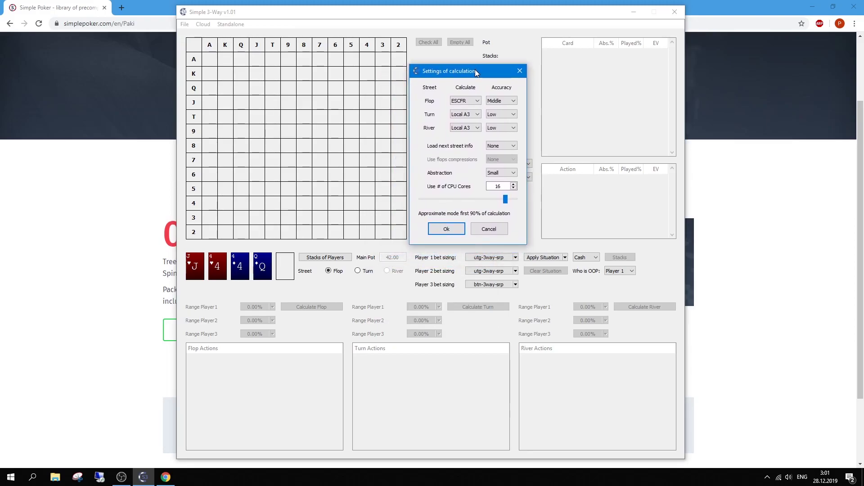
Inspect the Flop Calculate method list several times, leaving it on ESCFR.
left_click(465, 102)
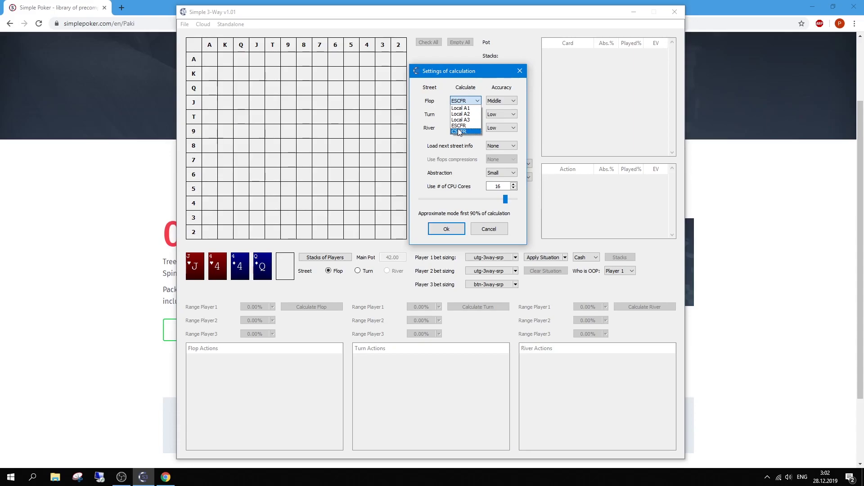
left_click(477, 101)
left_click(478, 101)
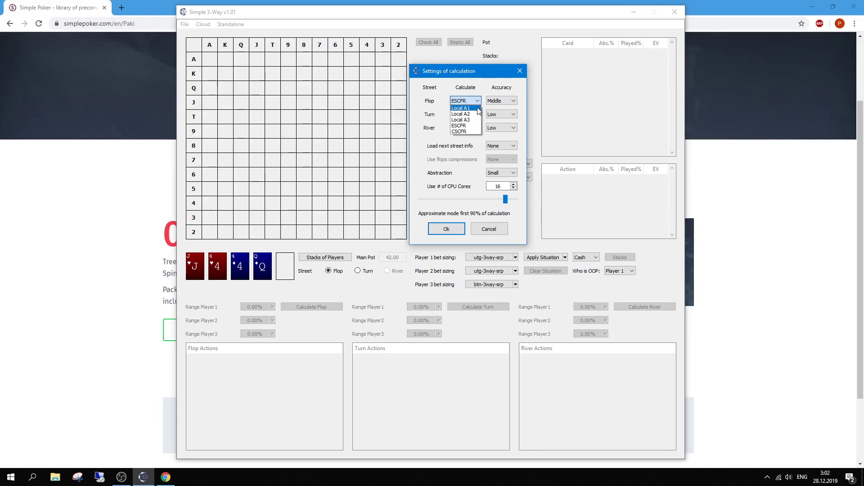
left_click(476, 103)
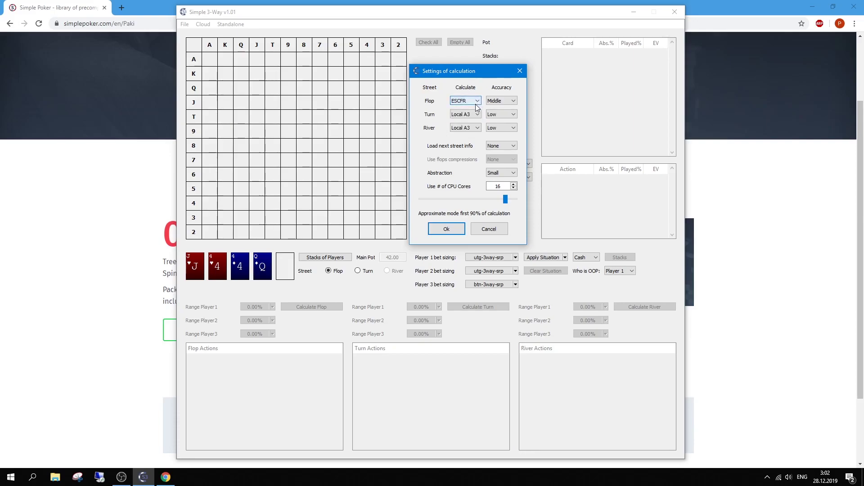
left_click(475, 104)
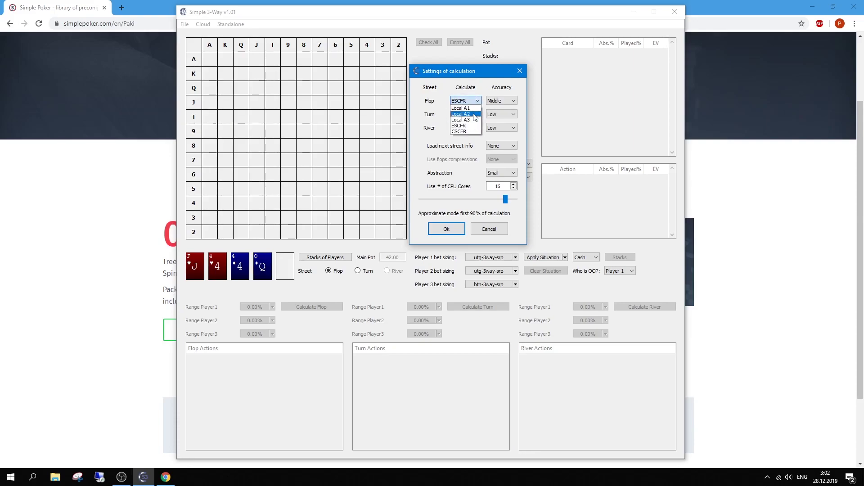
left_click(475, 104)
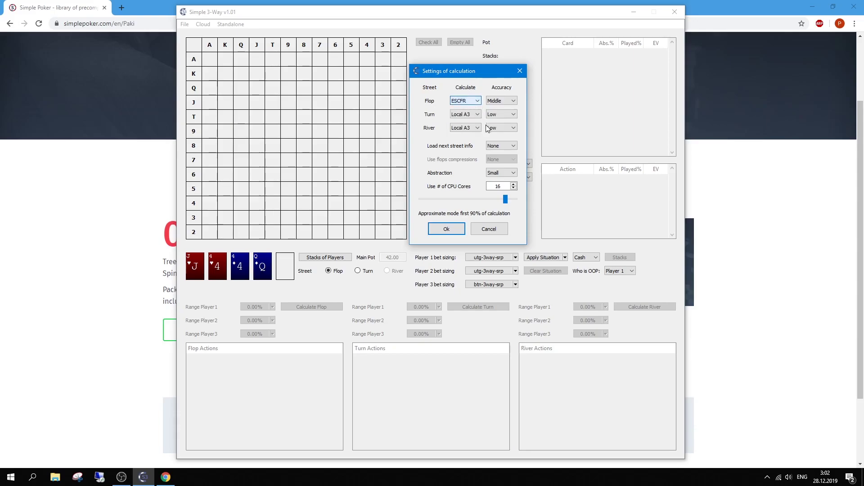
Drop down the Flop Calculate list to reveal Local A1, A2, A3, ESCFR and CSCFR.
left_click(475, 103)
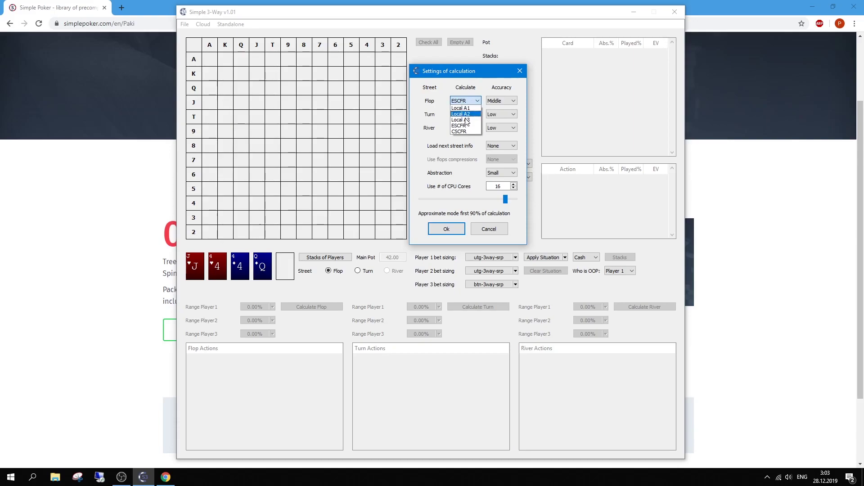
left_click(463, 108)
left_click(468, 101)
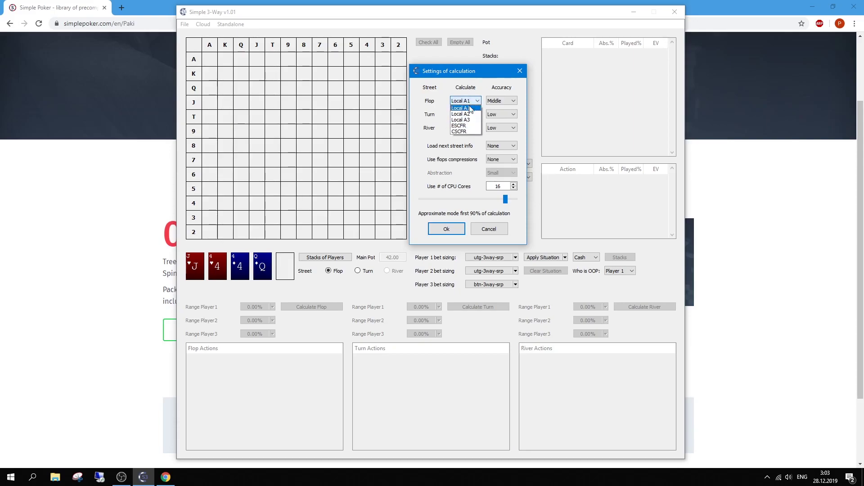
left_click(500, 159)
left_click(500, 159)
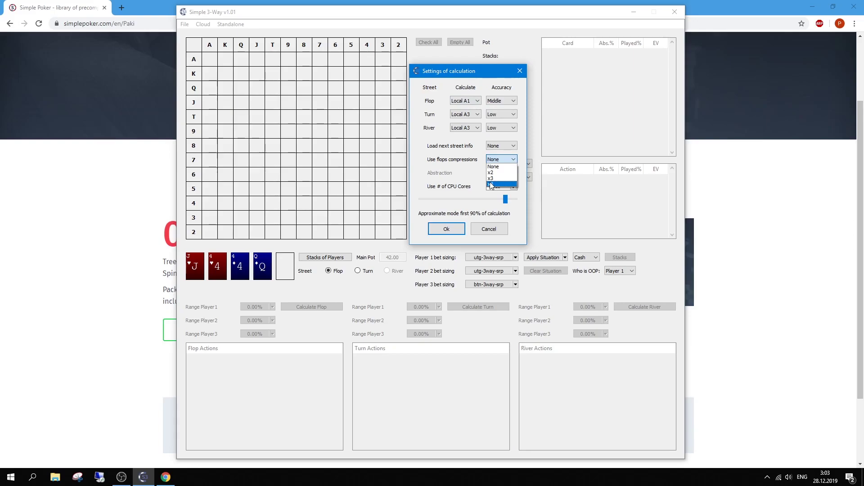
left_click(471, 100)
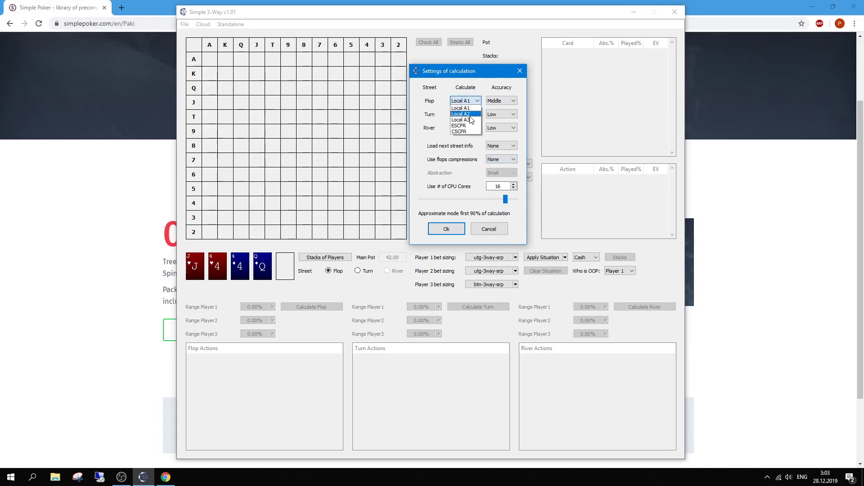
left_click(496, 157)
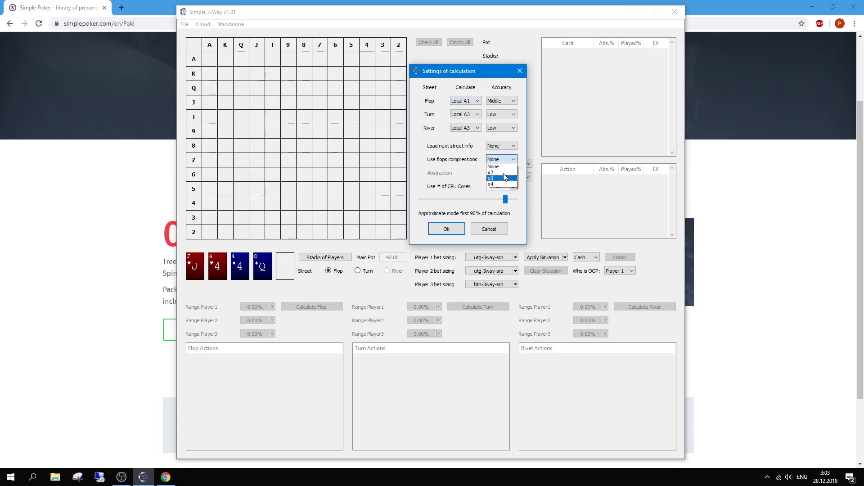
left_click(470, 101)
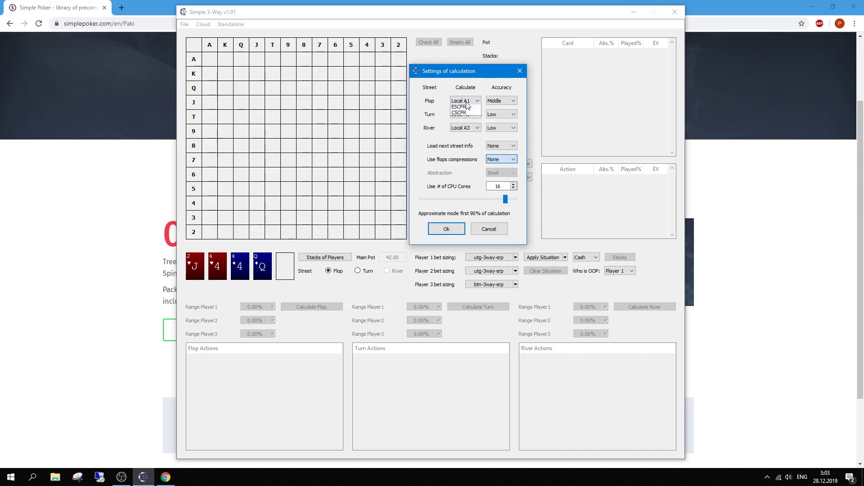
left_click(470, 102)
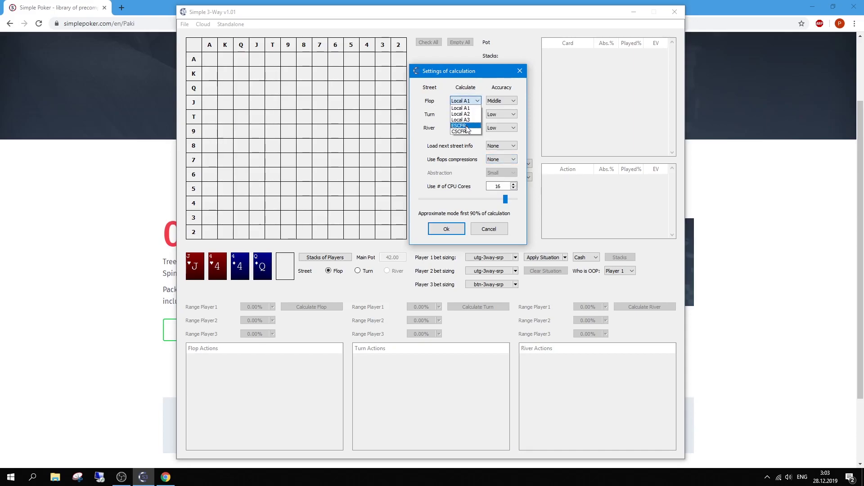
left_click(467, 126)
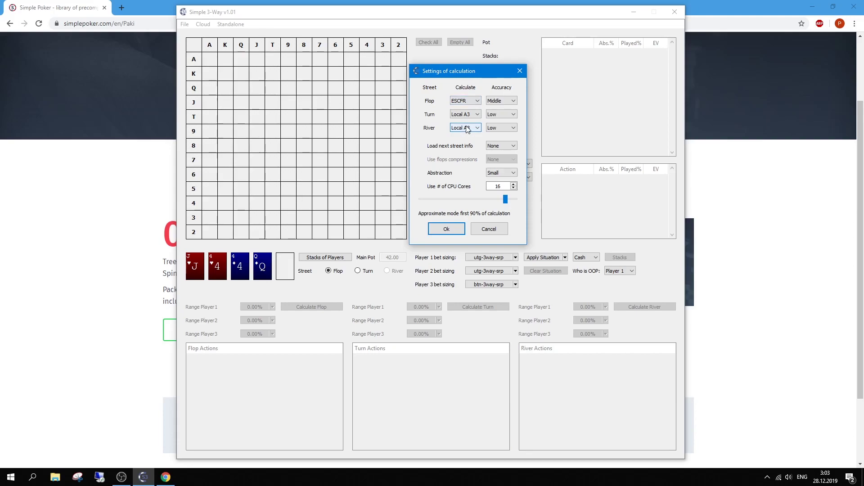
left_click(466, 114)
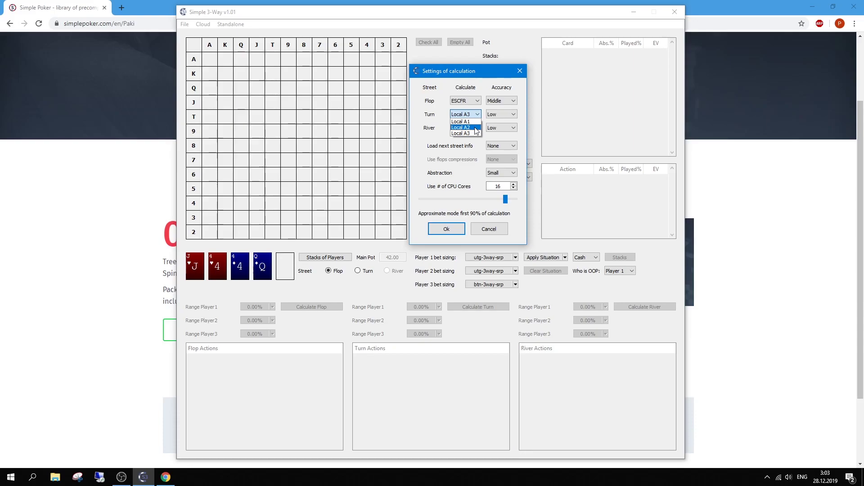
key("Up")
left_click(455, 151)
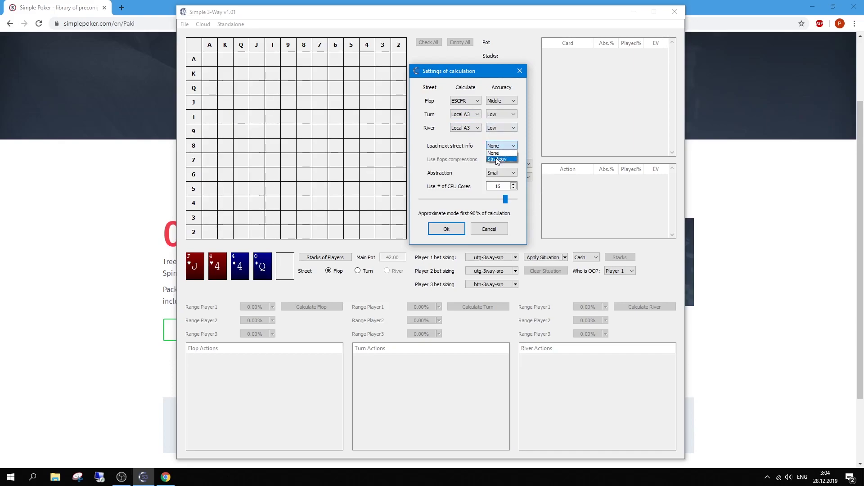
left_click(434, 146)
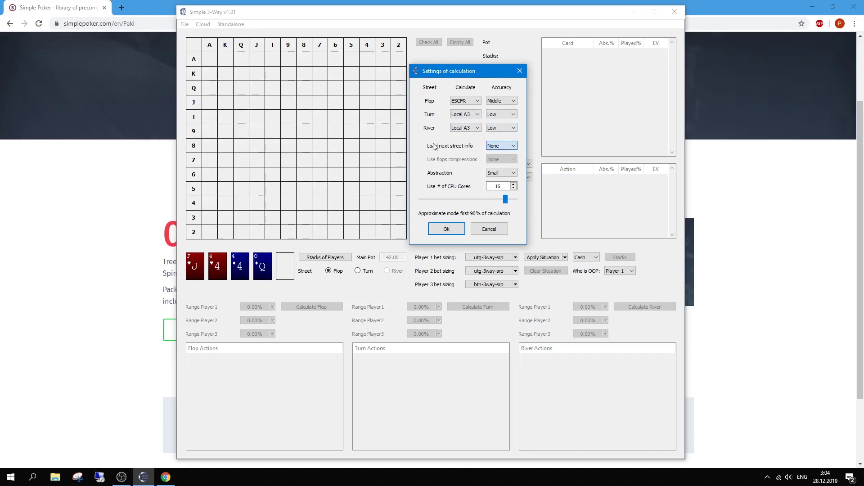
left_click(498, 146)
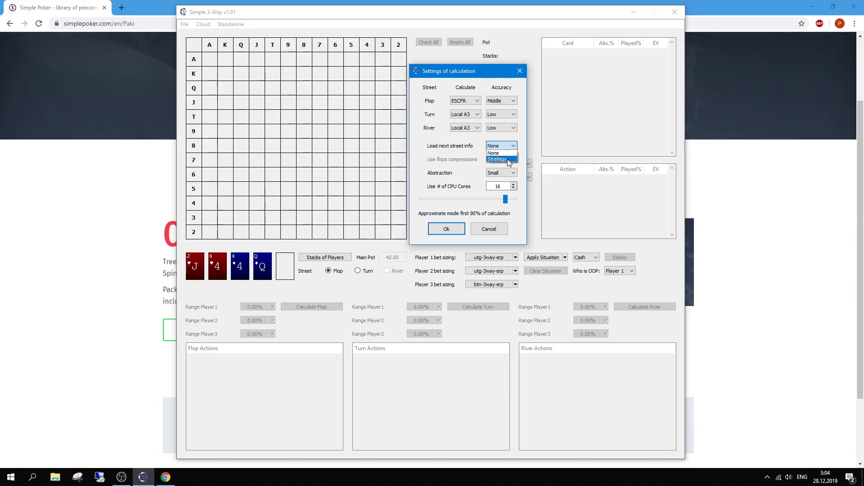
left_click(463, 152)
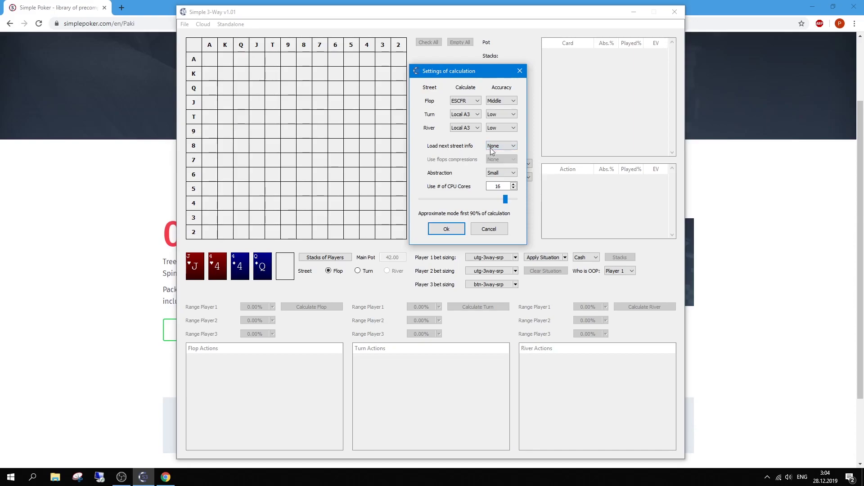
left_click(468, 101)
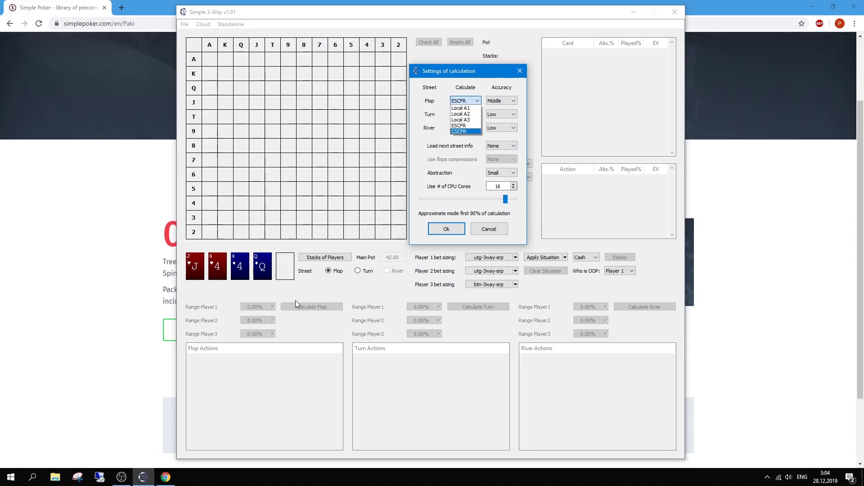
left_click(460, 158)
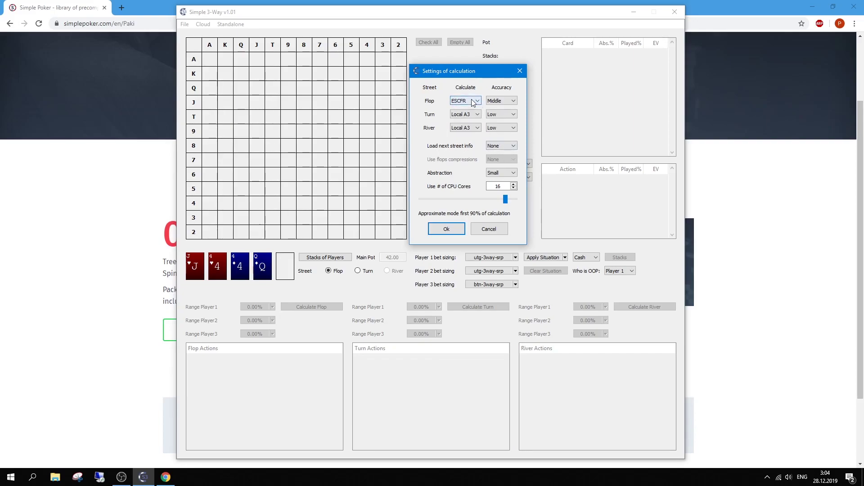
left_click(503, 173)
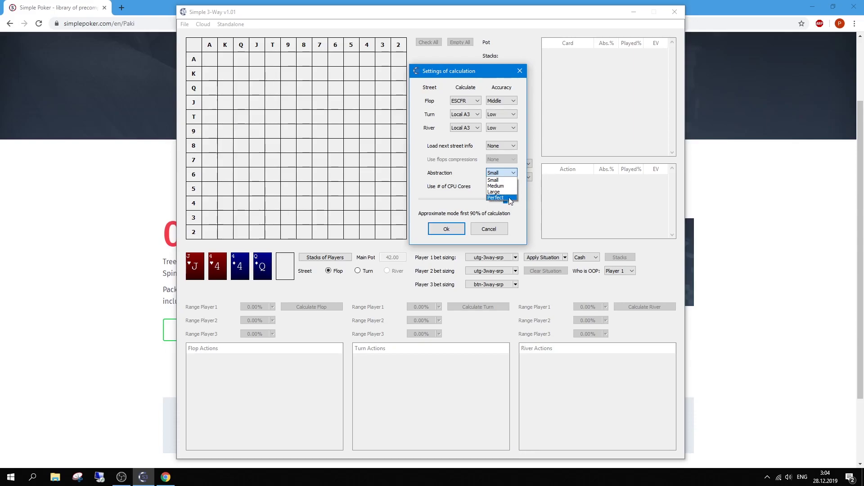
left_click(469, 175)
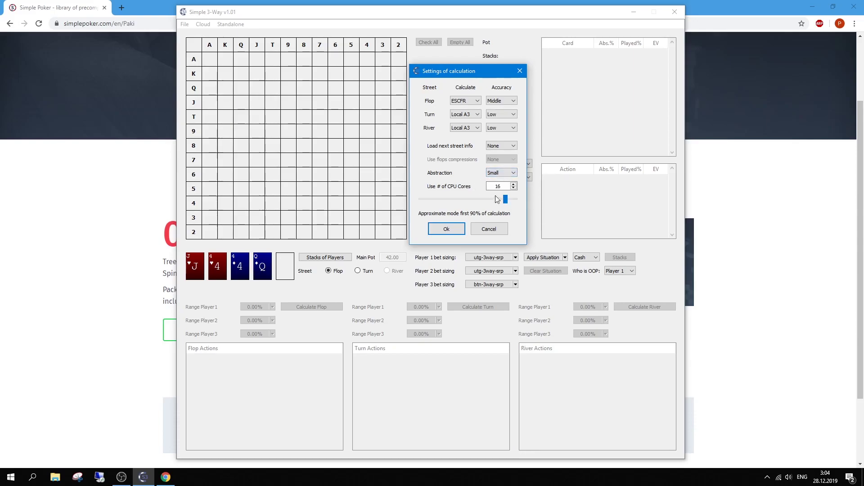
mouse_move(489, 197)
left_mouse_down()
mouse_move(506, 198)
mouse_move(429, 198)
mouse_move(505, 199)
left_mouse_up()
left_click(472, 101)
left_click(464, 119)
mouse_move(505, 200)
left_mouse_down()
mouse_move(481, 203)
mouse_move(507, 202)
mouse_move(499, 206)
left_mouse_up()
Change the flop accuracy from Middle to Low.
left_click(513, 101)
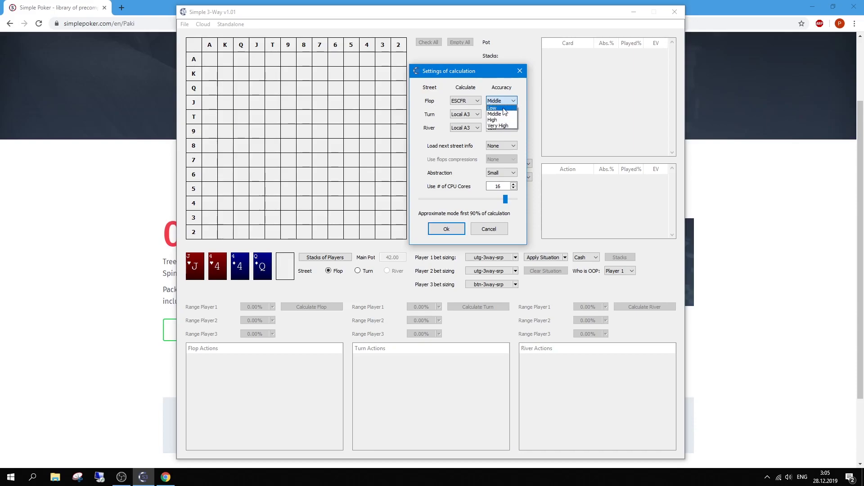
left_click(523, 108)
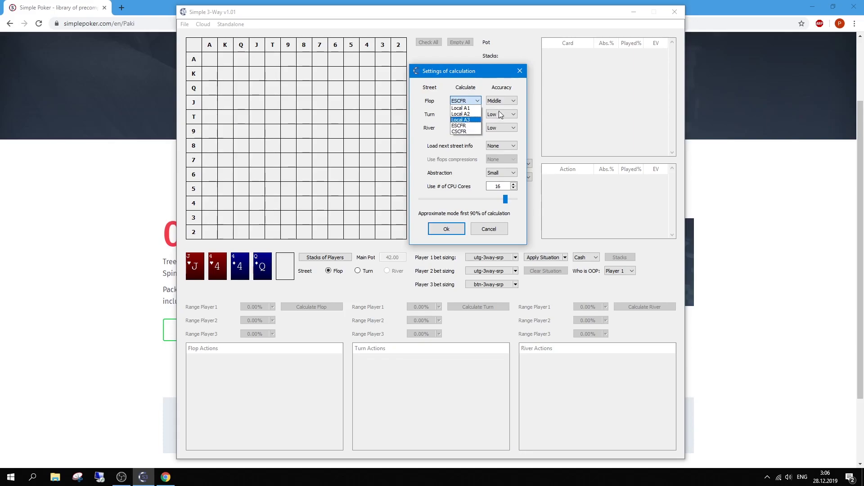
left_click(509, 91)
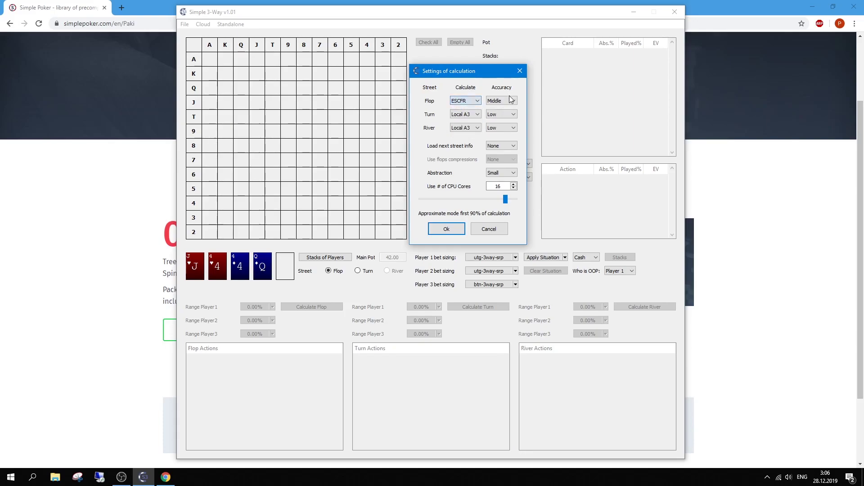
left_click(479, 101)
left_click(493, 101)
left_click(493, 101)
left_click(495, 108)
Set the CPU core count to 15 and apply the calculation settings with Ok.
left_click(514, 188)
left_click(514, 184)
left_click_drag(504, 188, 495, 186)
left_click(513, 188)
left_click(447, 230)
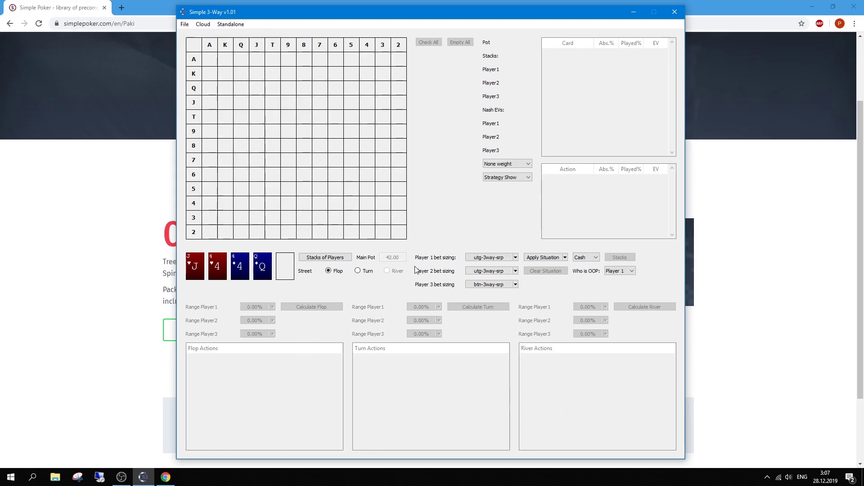
Clear the J♥ 4♥ 4♦ Q♦ board and set the flop to A♥ K♦ Q♠.
left_click(254, 265)
left_click(491, 167)
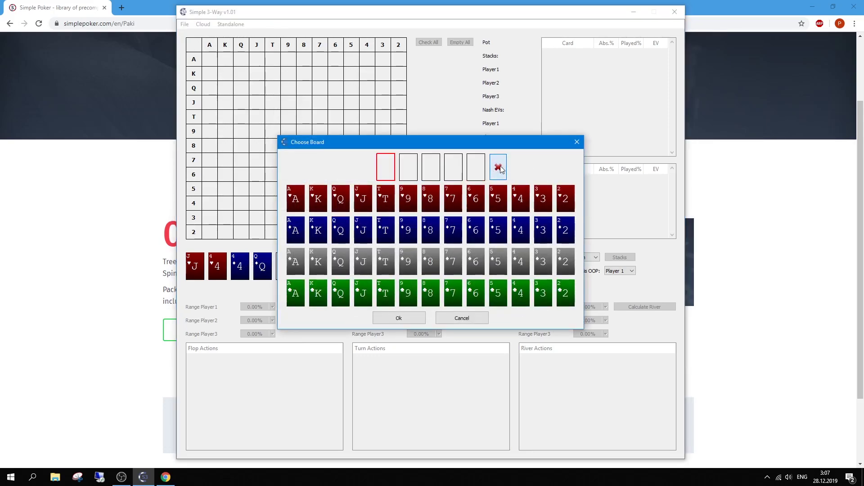
left_click(296, 203)
left_click(318, 230)
left_click(342, 268)
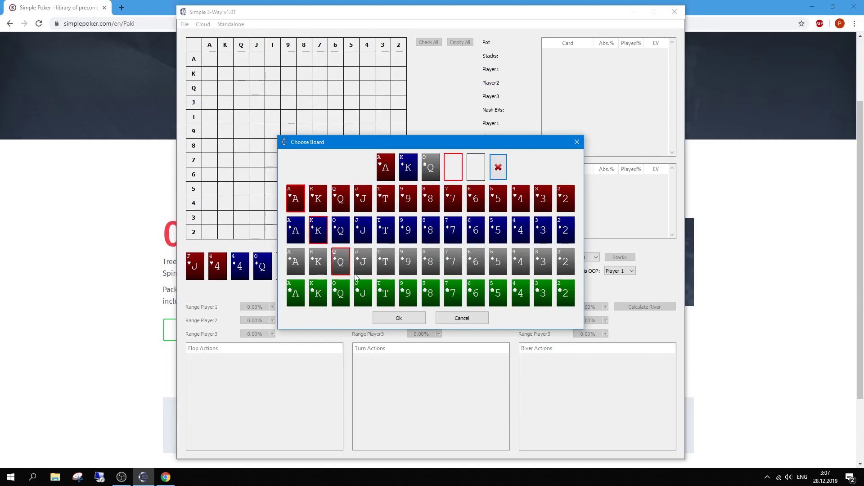
left_click(395, 318)
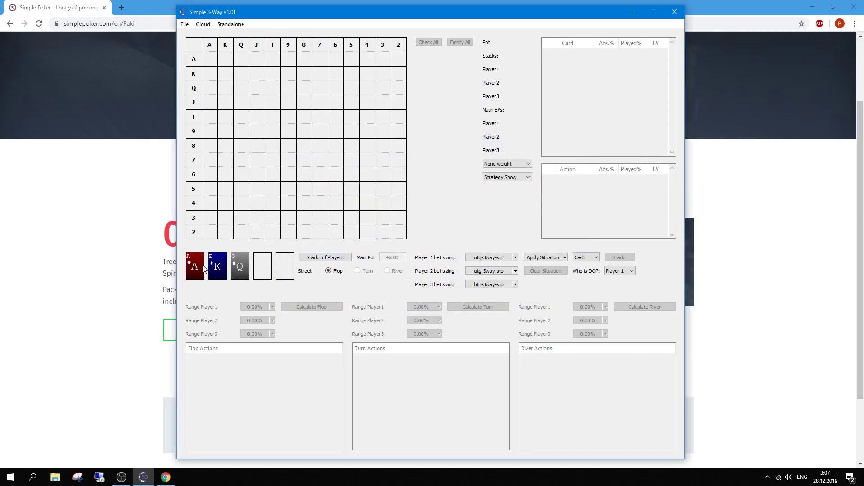
left_click(325, 257)
Set all three players' stacks to 80 and clear their bets to 0.
left_click_drag(443, 212, 428, 212)
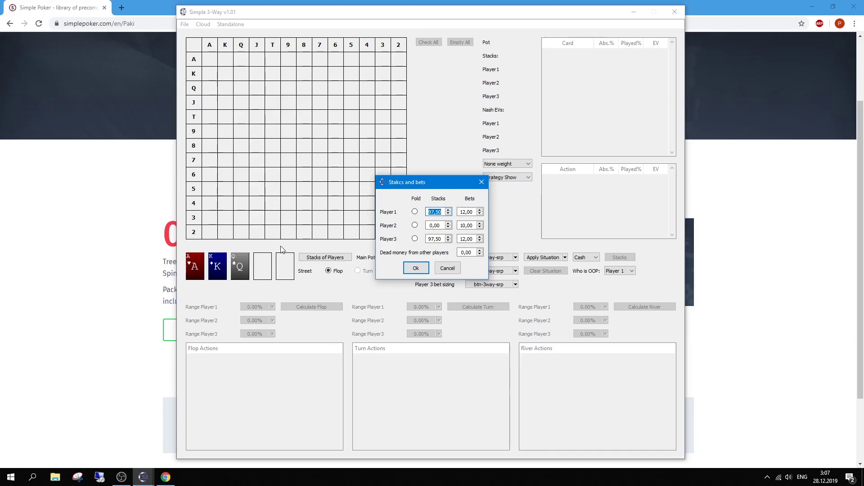
type("80")
key("Tab")
type("80")
key("Tab")
type("80")
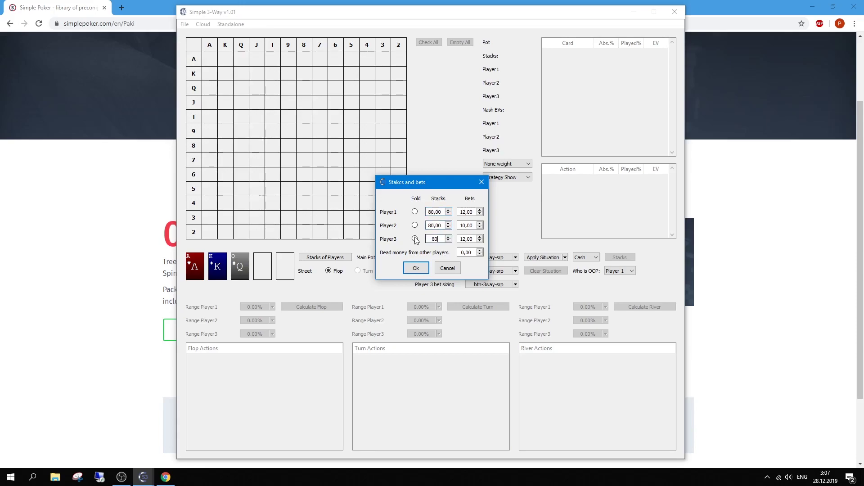
key("Tab")
type("0")
key("shift+Tab")
type("0")
key("shift+Tab")
type("0")
key("Tab")
key("Tab")
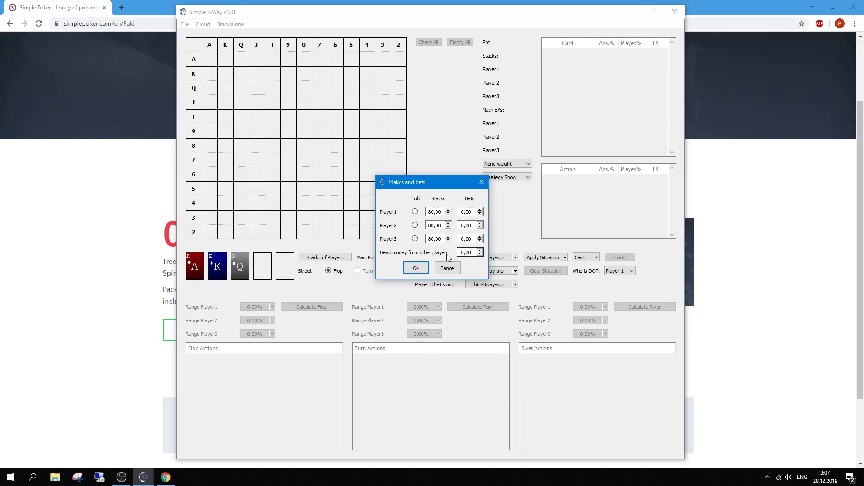
Edit Player1's bet, apply for a 60 main pot, and reopen to confirm 20 bets each.
left_click(463, 253)
double_click(461, 214)
type("2")
left_click(409, 269)
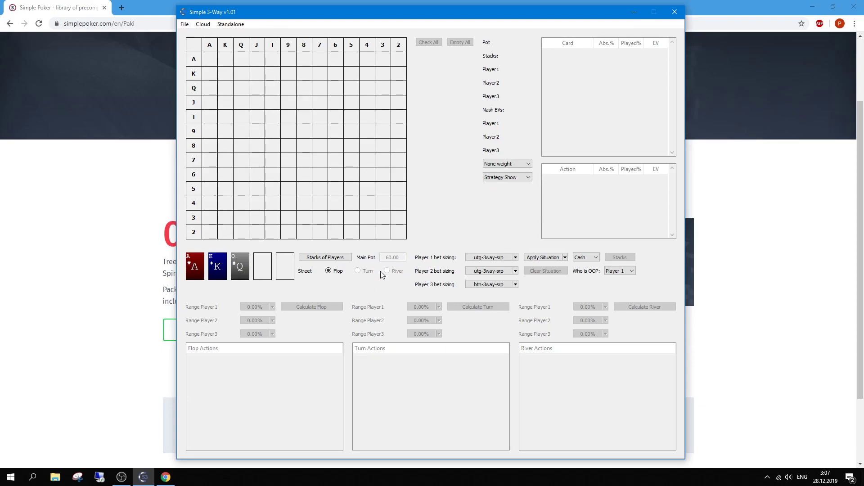
left_click(350, 258)
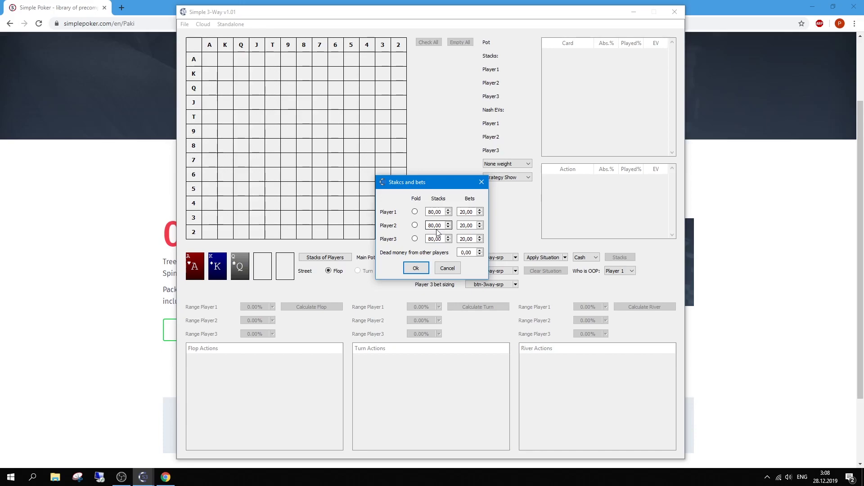
Review Player 1's bet sizing: 2/3 Pot flop bet, no extra size, max 4 bets, no rounding.
left_click(487, 185)
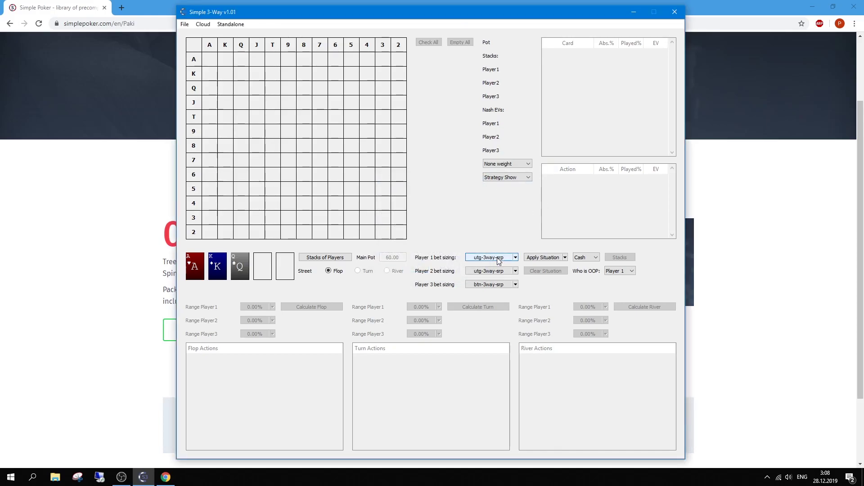
double_click(499, 259)
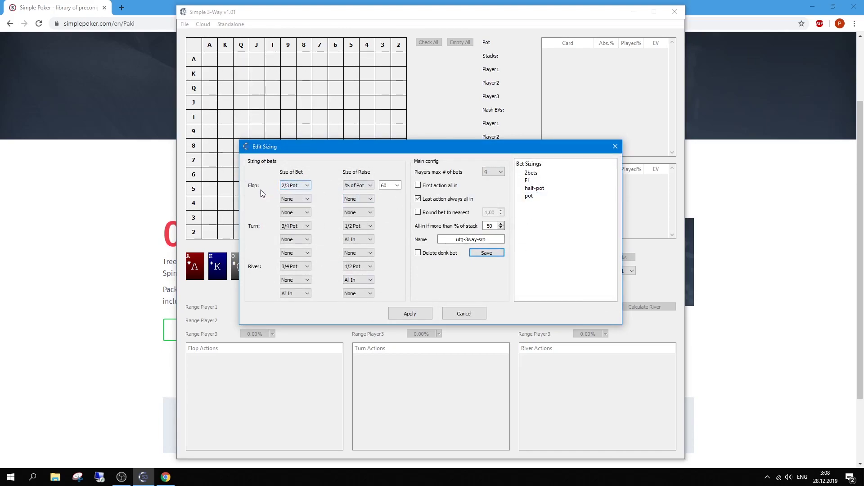
left_click(307, 188)
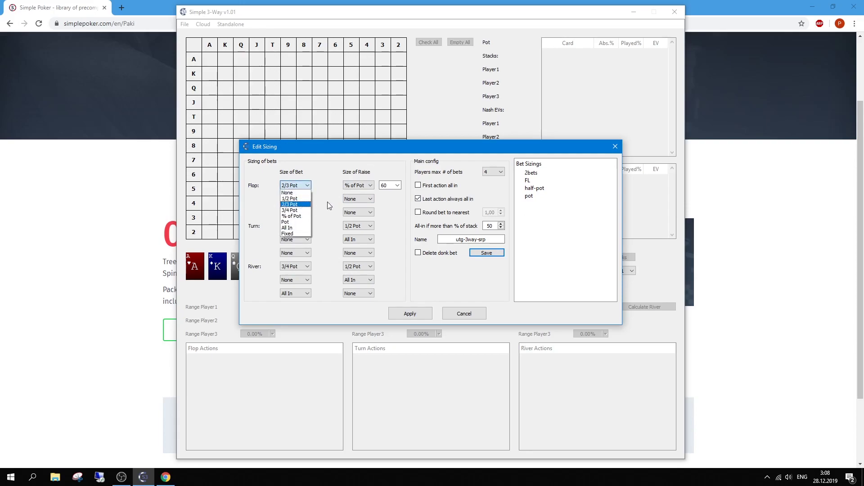
left_click(300, 193)
left_click(301, 215)
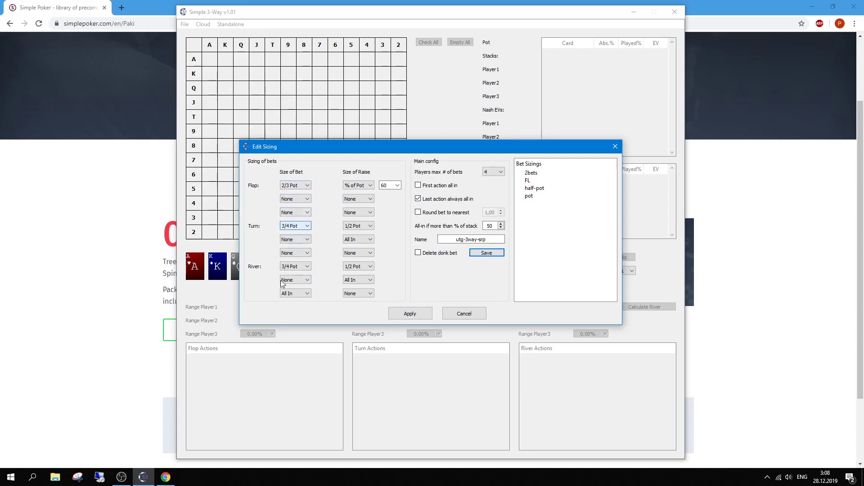
left_click(292, 237)
left_click(488, 174)
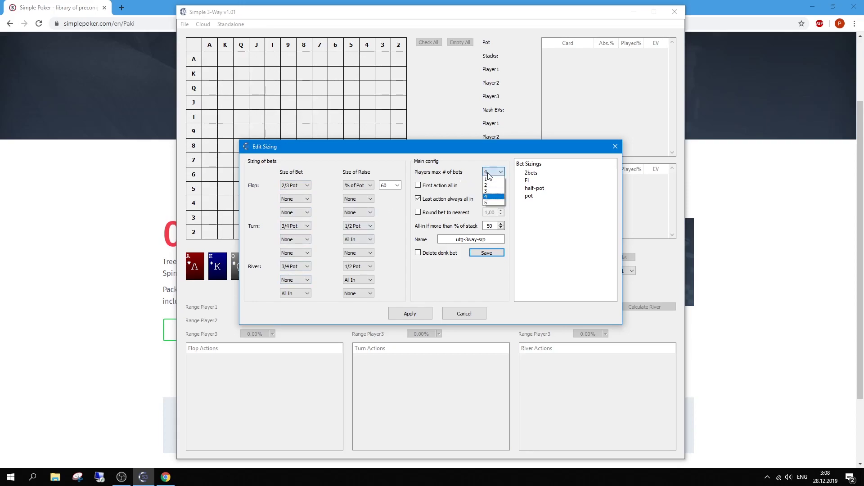
left_click(471, 192)
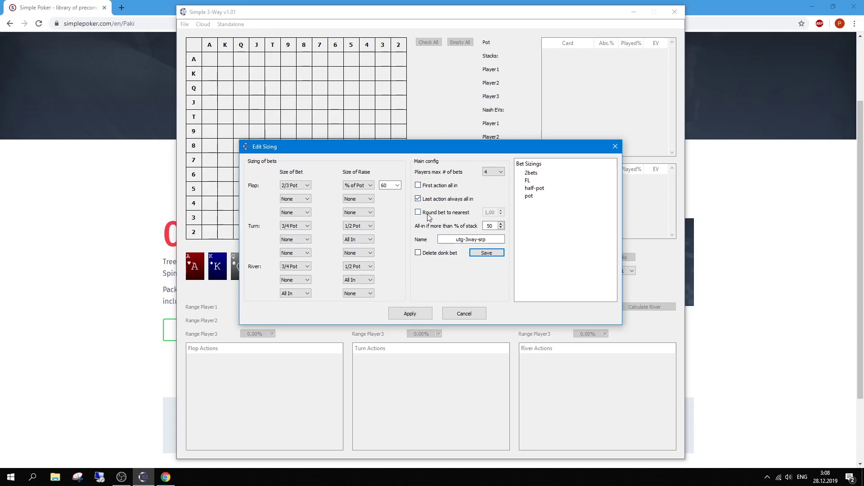
left_click(433, 214)
left_click(438, 213)
Save the sizing as a preset named 'test' and apply it to Player 1.
triple_click(451, 239)
type("test")
left_click(486, 253)
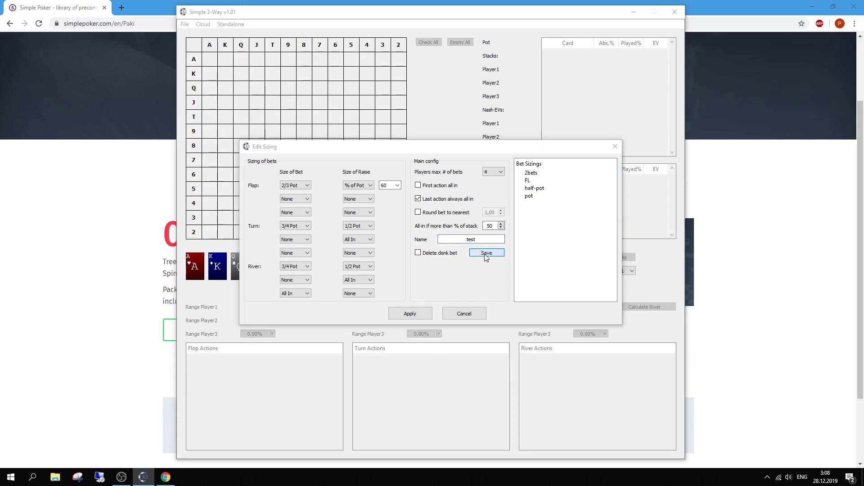
left_click(571, 375)
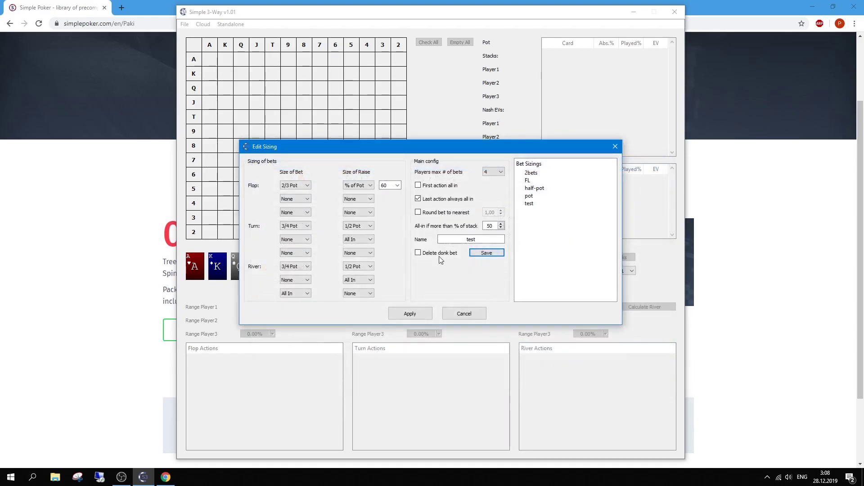
left_click(409, 312)
left_click(515, 271)
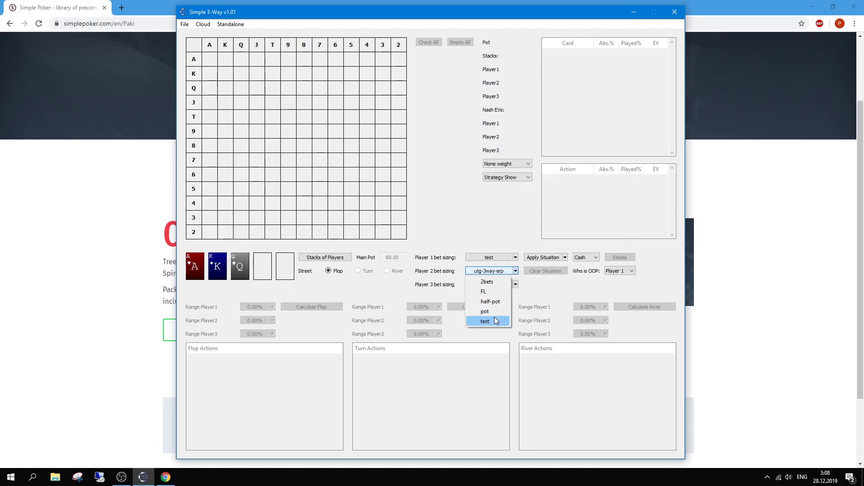
Give Players 2 and 3 the test bet sizing, keeping game type Cash and Player 1 OOP.
left_click(490, 321)
left_click(515, 284)
left_click(486, 335)
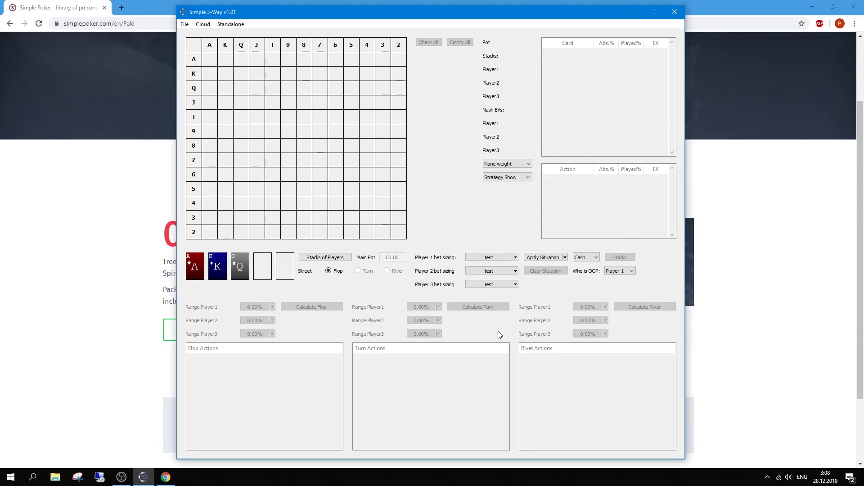
left_click(584, 257)
left_click(579, 265)
left_click(607, 271)
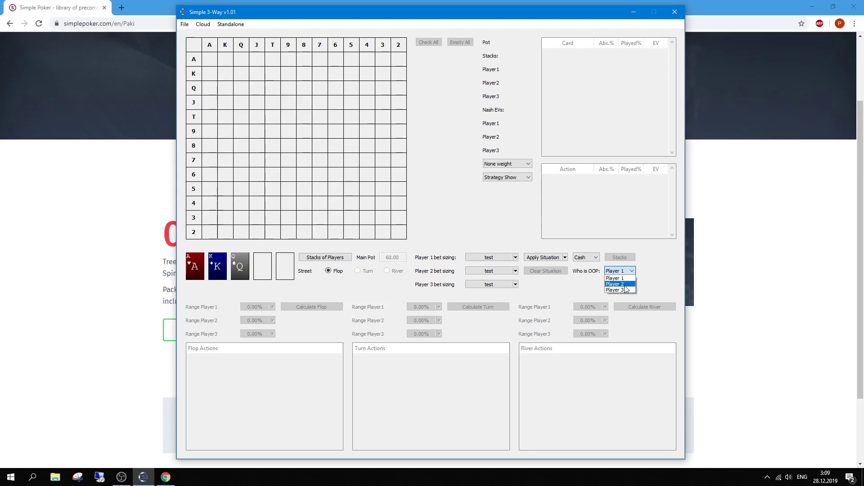
left_click(598, 280)
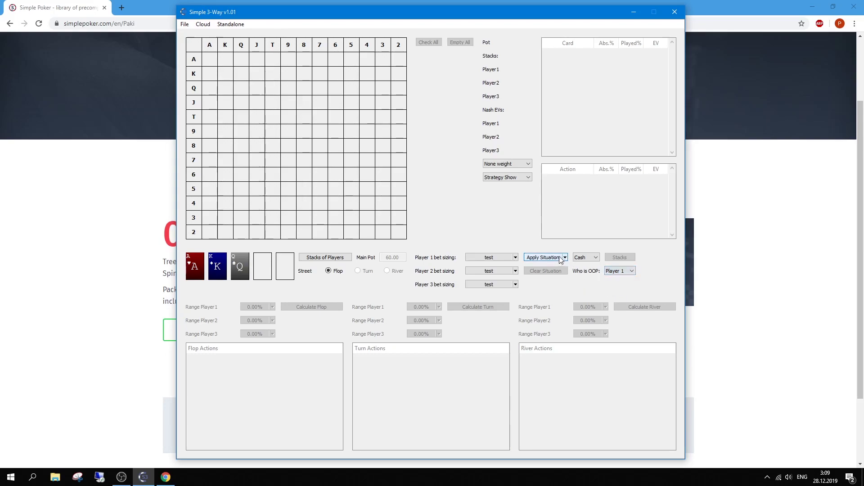
Apply the situation to build the Ah Kd Qs flop tree.
left_click(546, 258)
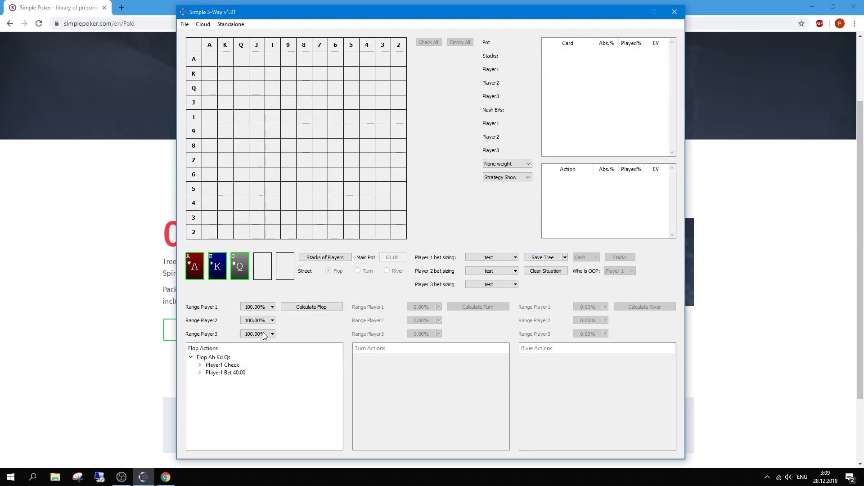
left_click(200, 366)
left_click(200, 365)
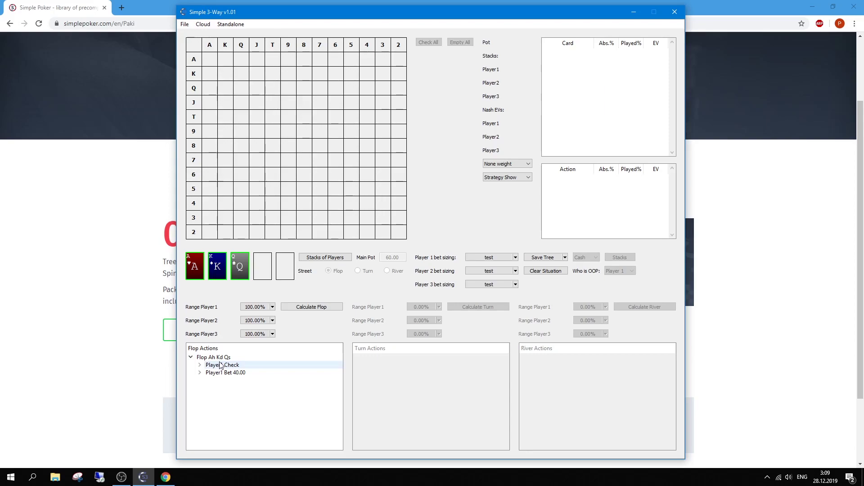
Add a 50 bet node for Player 1 at the flop root.
right_click(223, 361)
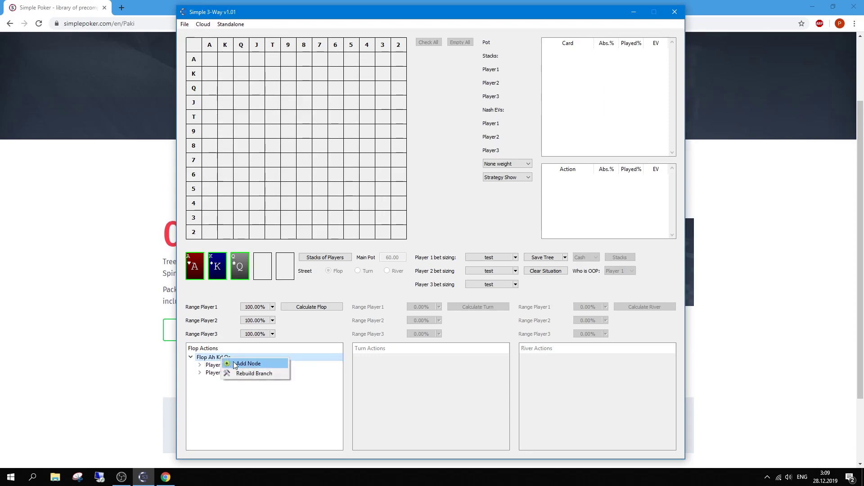
left_click(270, 363)
type("5")
left_click(415, 249)
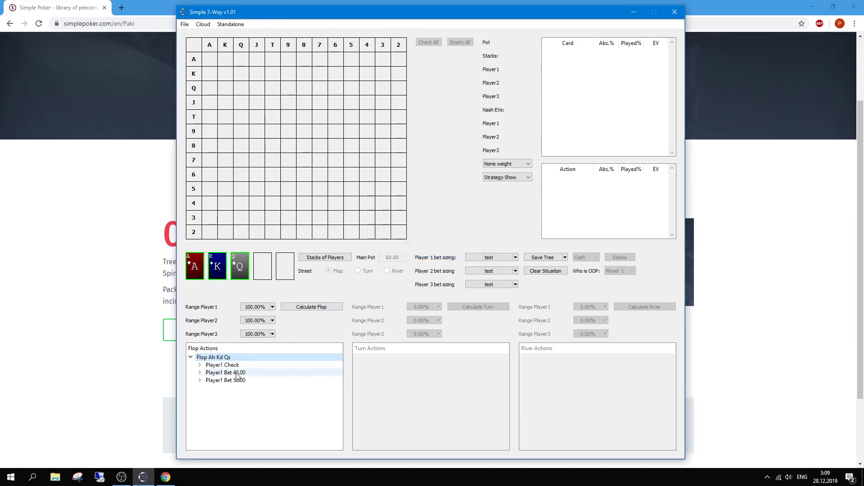
Change the Player1 Bet 40.00 node to a 45 bet.
right_click(212, 376)
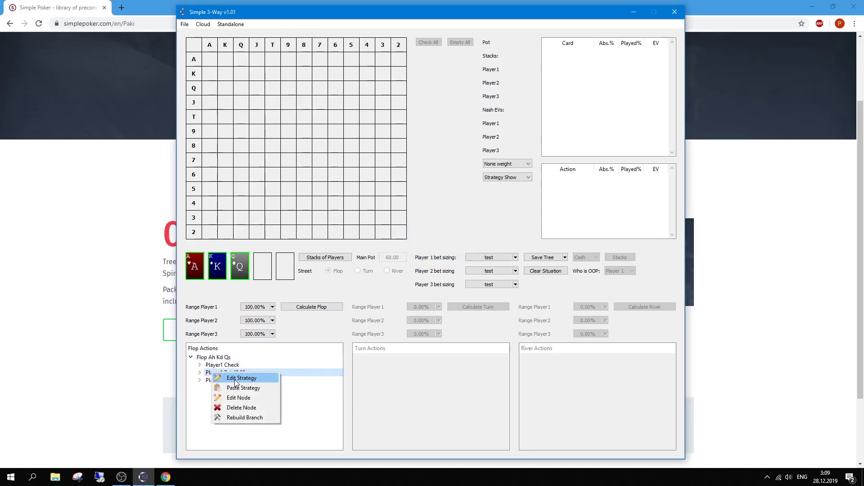
left_click(236, 398)
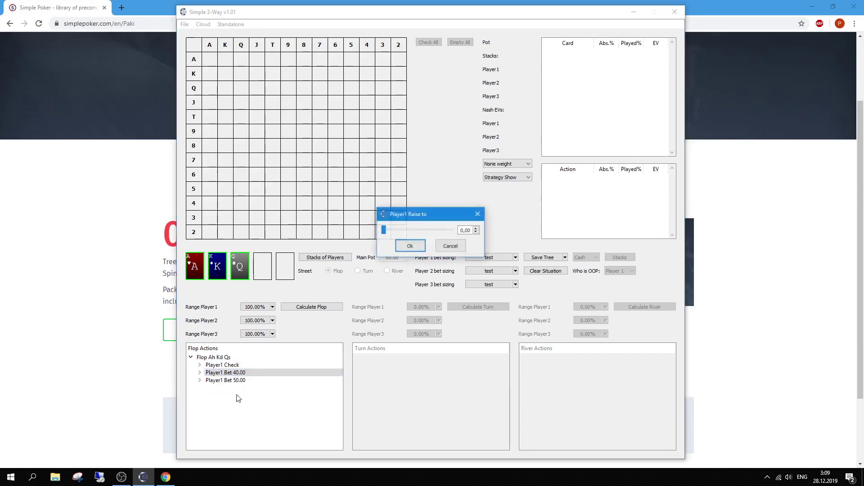
double_click(463, 231)
type("45")
left_click(412, 247)
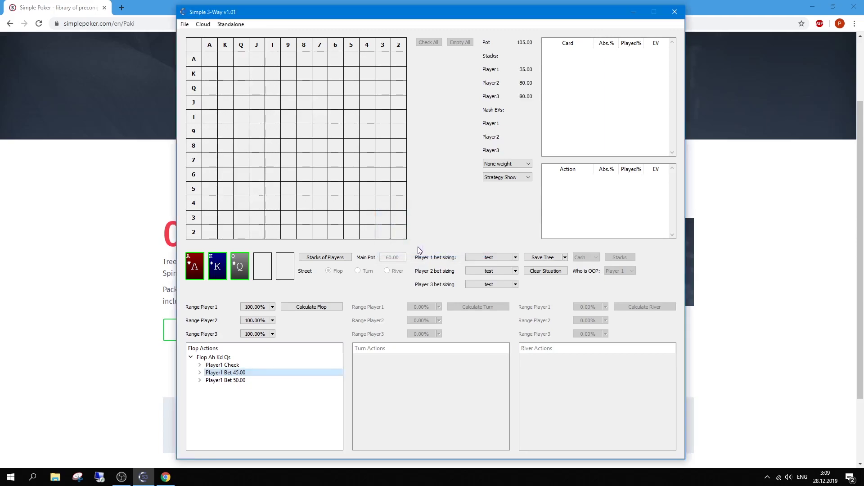
Inspect the Player1 Bet 45.00 branch down to Player3 Call 45.00.
left_click(199, 372)
left_click(225, 380)
left_click(208, 380)
left_click(233, 389)
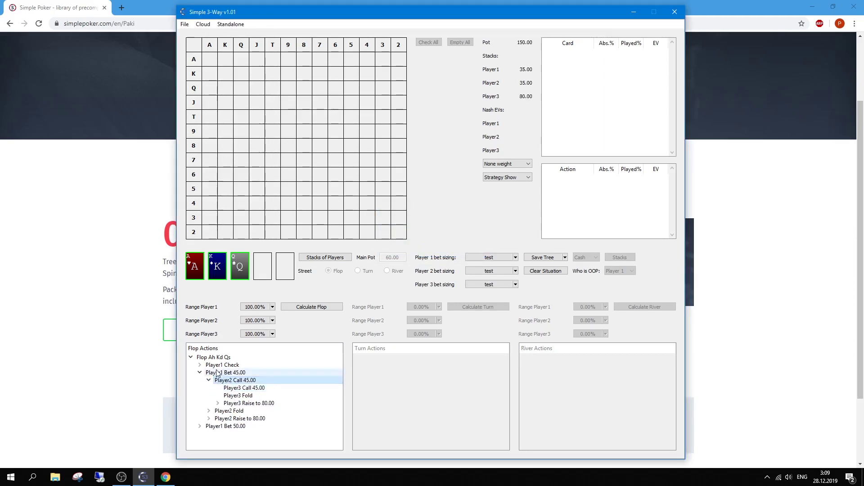
left_click(200, 372)
left_click(199, 372)
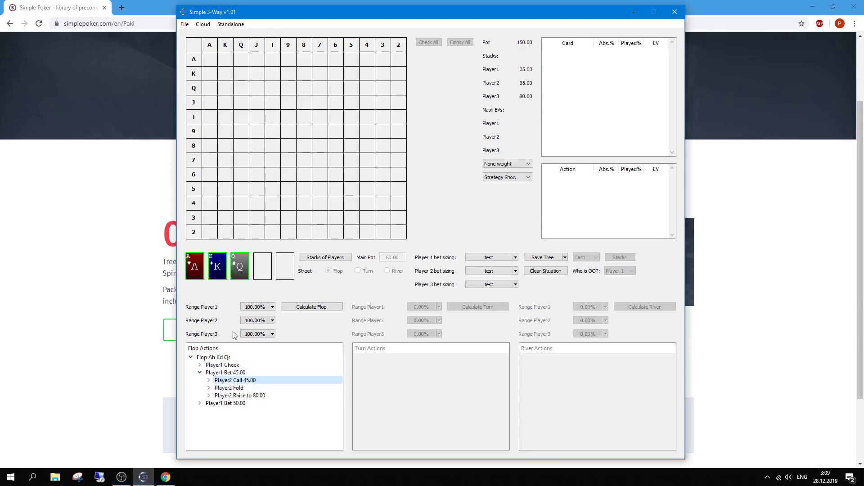
left_click(258, 309)
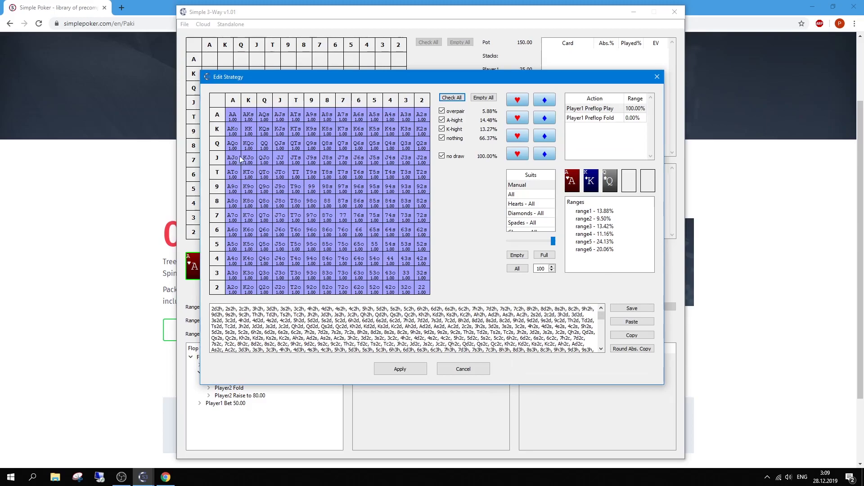
Clear every hand from Player 1's range grid.
left_click_drag(254, 161, 294, 162)
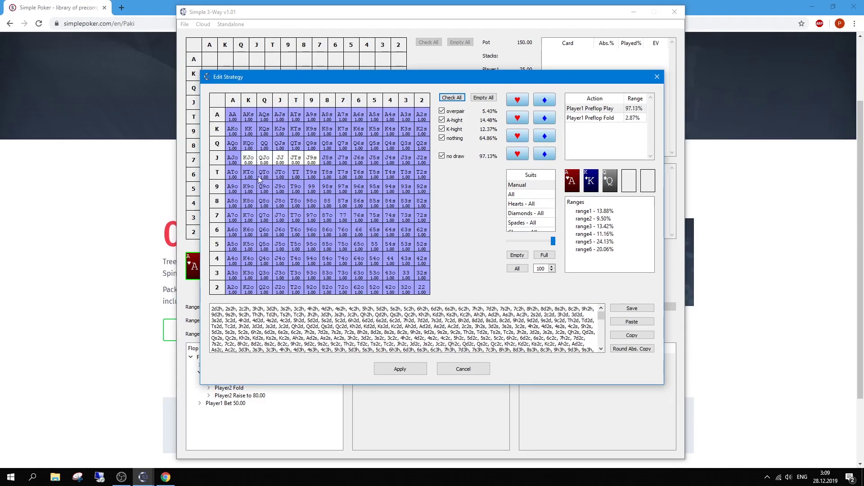
left_click(221, 172)
left_click(311, 103)
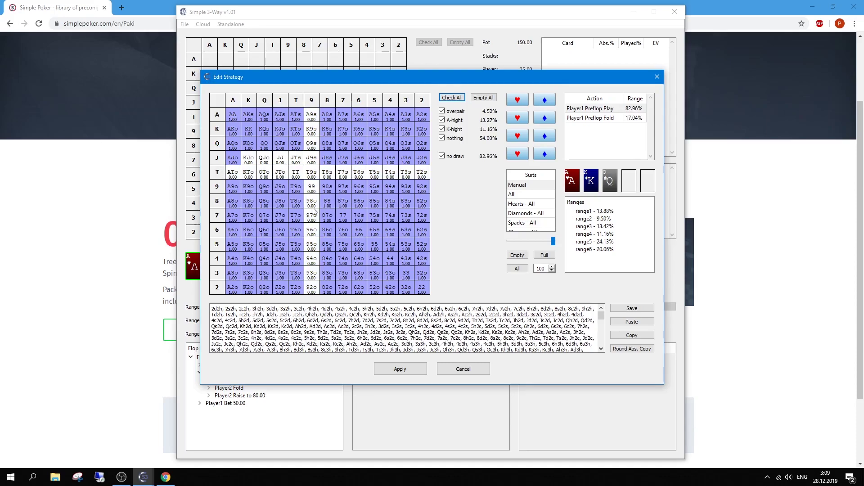
left_click_drag(264, 217, 259, 203)
left_click(283, 206)
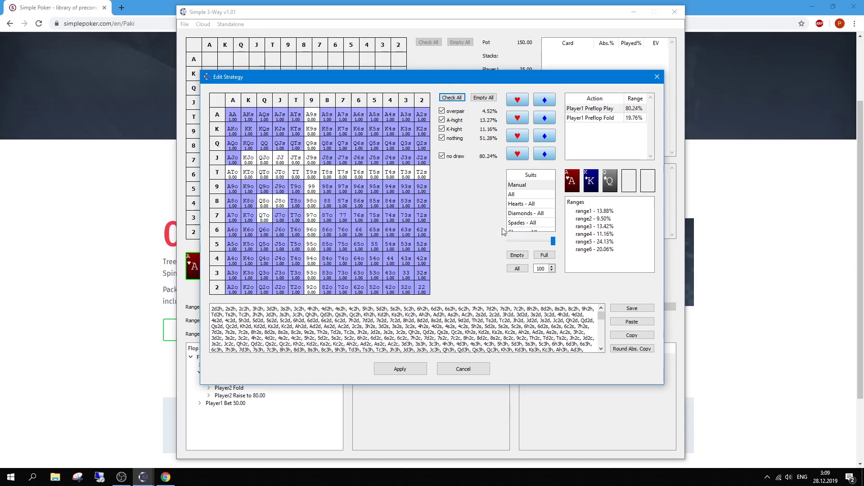
left_click_drag(219, 116, 219, 291)
Paint premium broadway hands at full weight and Q9o plus others at 50, applying 24.28%.
left_click_drag(553, 244, 553, 245)
mouse_move(234, 116)
left_mouse_down()
mouse_move(248, 118)
mouse_move(279, 150)
mouse_move(247, 174)
mouse_move(307, 119)
mouse_move(239, 189)
mouse_move(233, 216)
mouse_move(262, 172)
mouse_move(327, 116)
left_mouse_up()
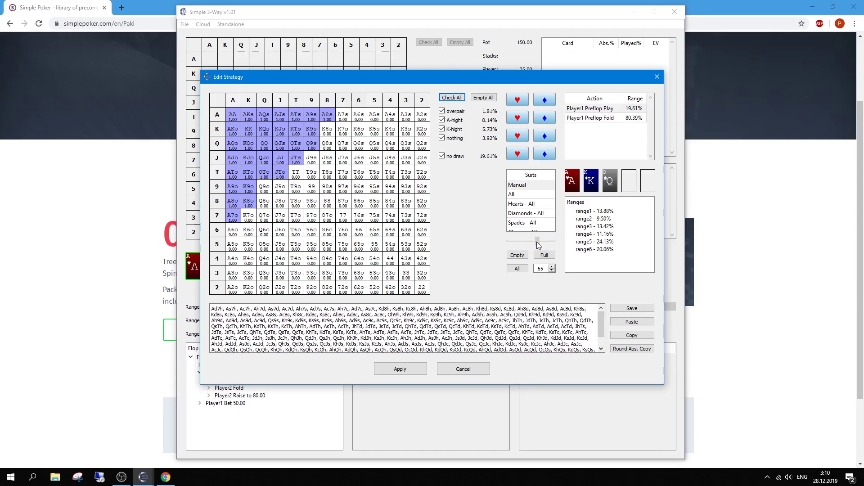
left_click_drag(534, 242, 534, 241)
left_click(552, 266)
left_click(552, 266)
left_click(272, 190)
mouse_move(271, 190)
left_mouse_down()
mouse_move(277, 218)
mouse_move(288, 182)
mouse_move(333, 158)
mouse_move(322, 142)
mouse_move(329, 217)
left_mouse_up()
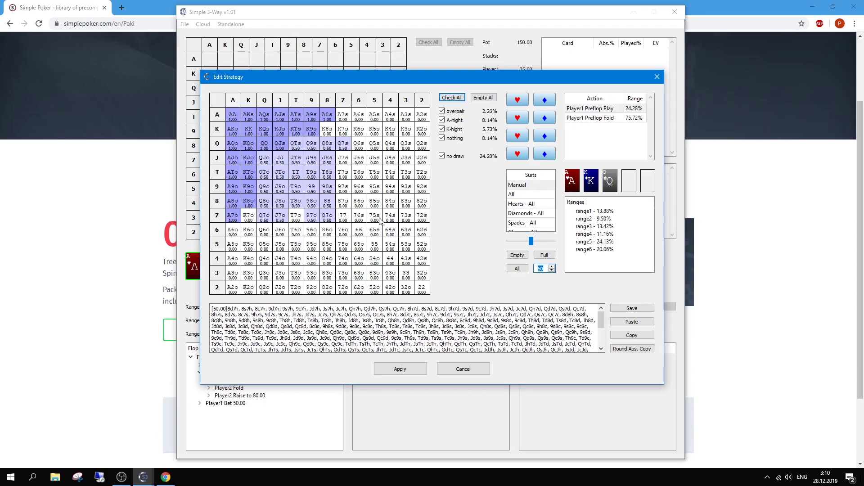
left_click(400, 369)
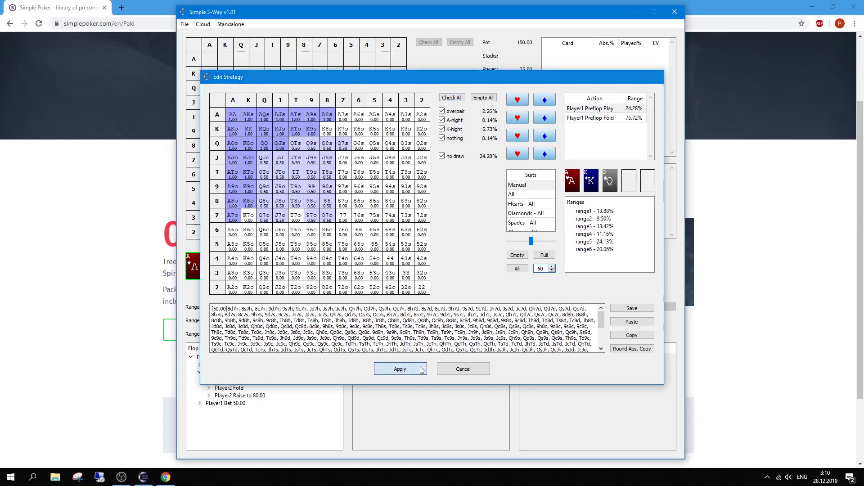
left_click(272, 321)
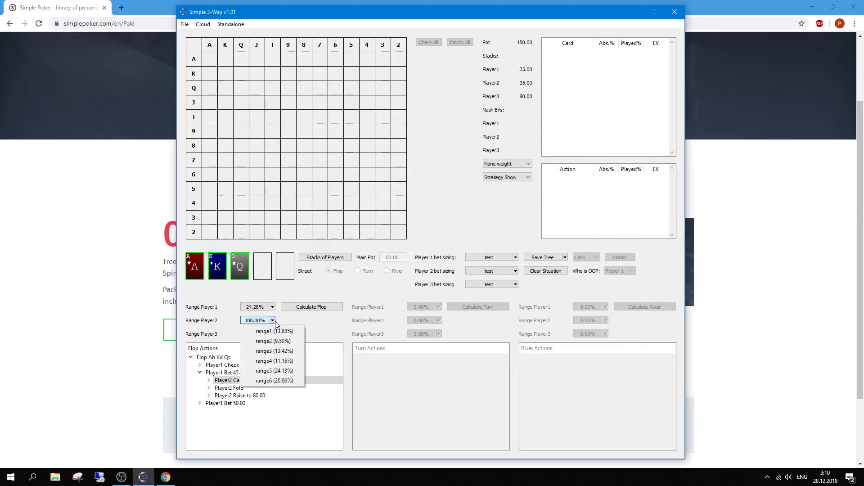
Review Player2's range options, leaving it unchanged at 100.00%.
left_click(274, 320)
left_click(272, 320)
left_click(327, 334)
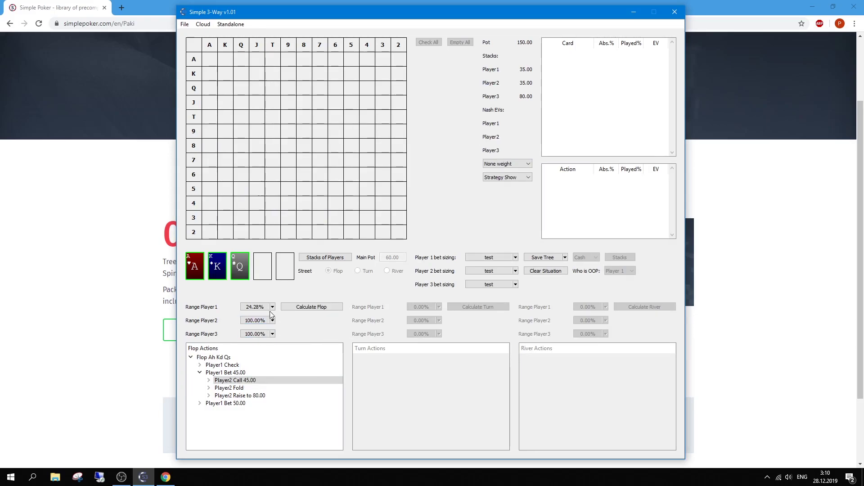
double_click(253, 320)
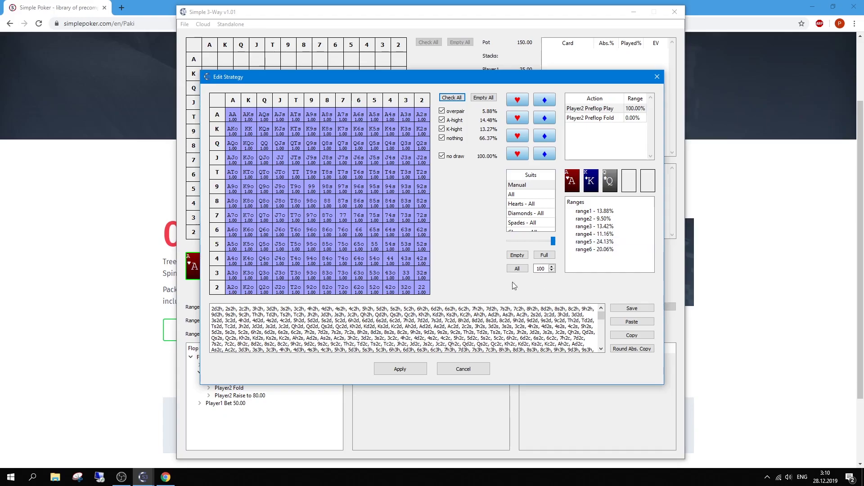
left_click(463, 368)
Save Player1's 24.28% range as 'test' and apply it.
double_click(253, 307)
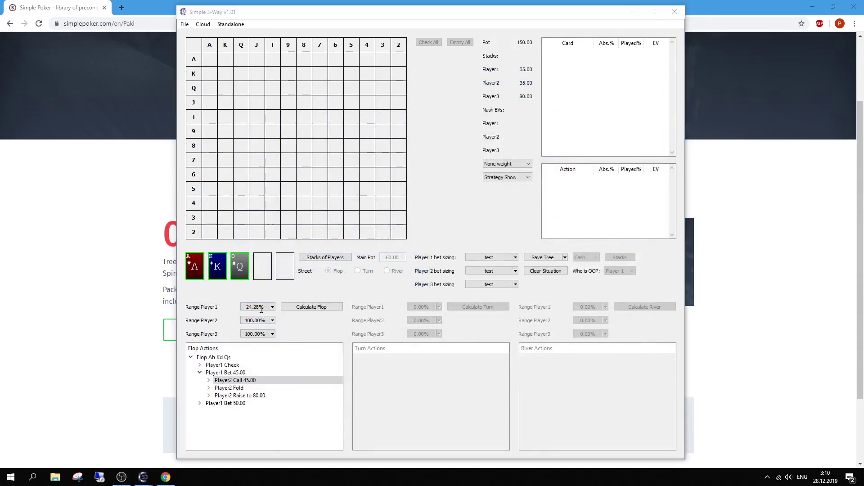
left_click(621, 308)
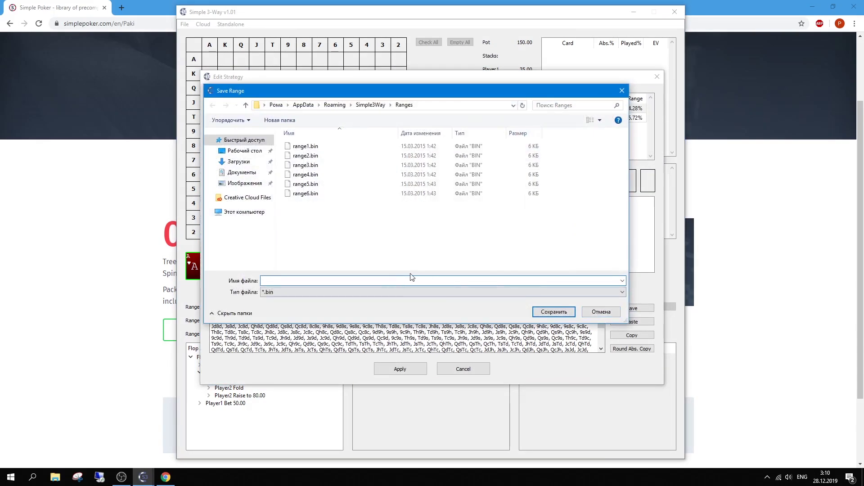
type("еуы")
key("alt+shift")
key("ctrl+a")
type("test")
left_click(554, 312)
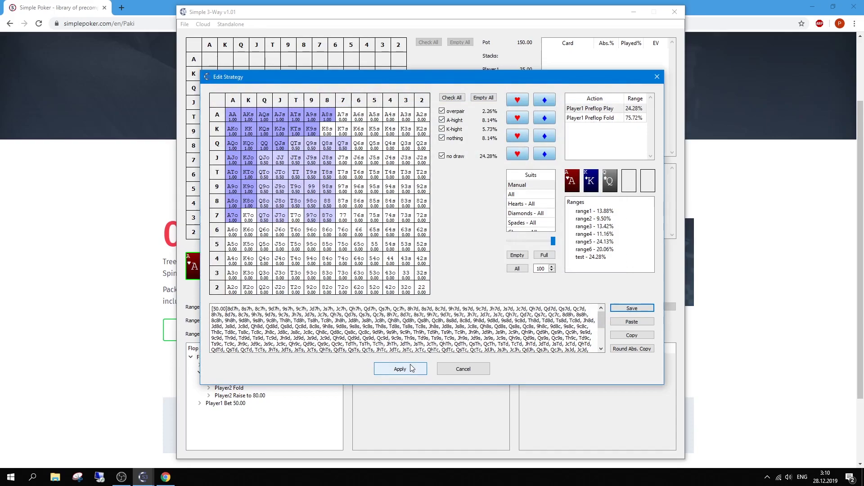
left_click(410, 370)
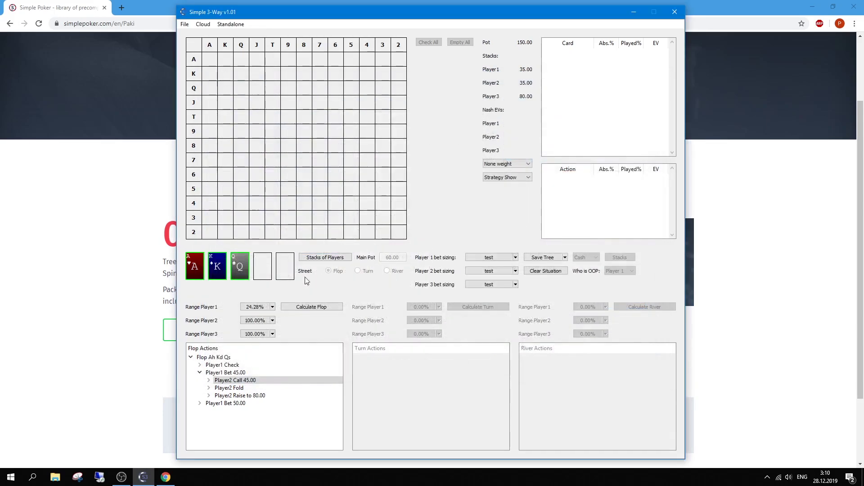
Assign the test range to Player2 and Player3.
left_click(273, 320)
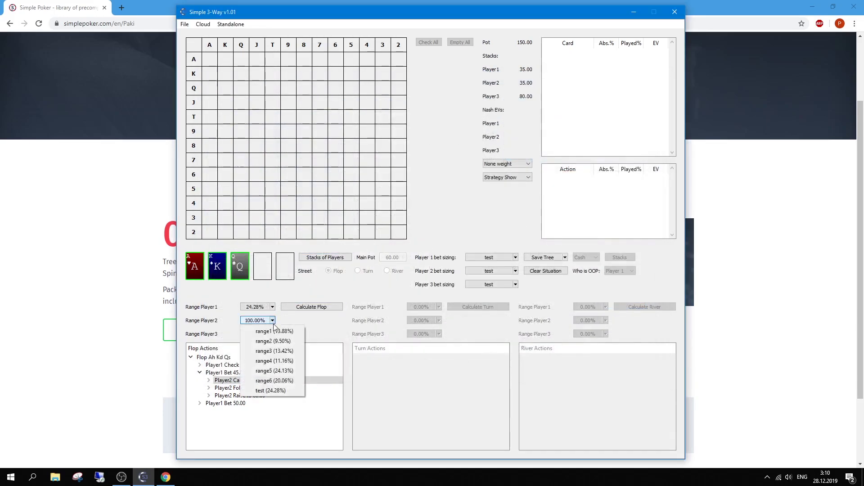
left_click(269, 391)
left_click(248, 333)
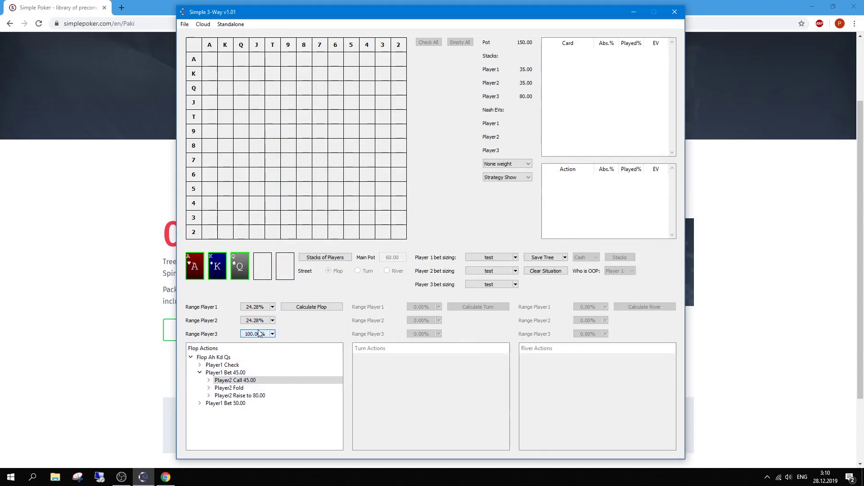
left_click(273, 334)
left_click(279, 404)
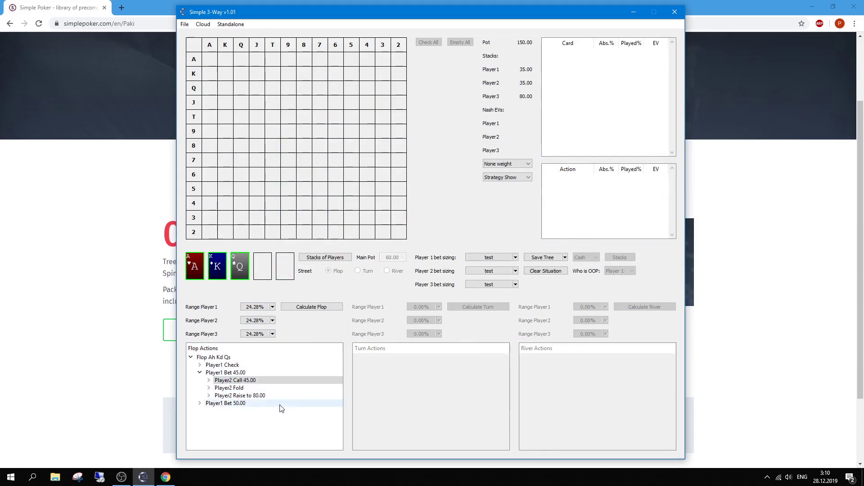
left_click(210, 25)
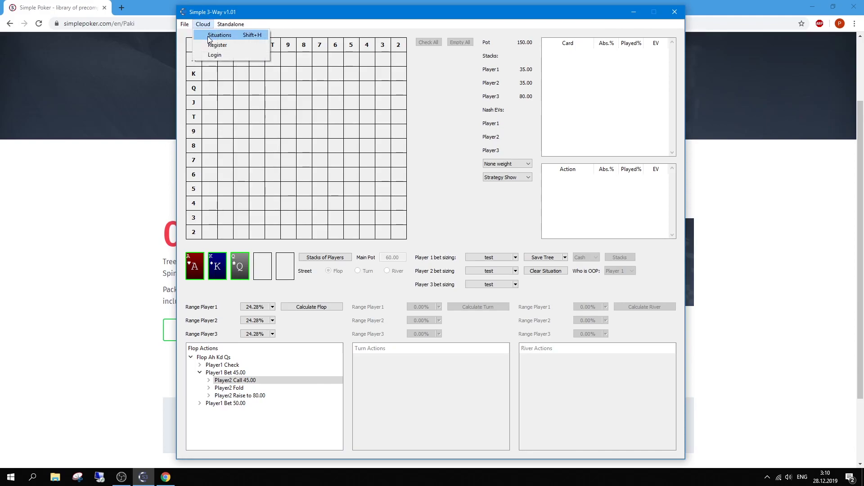
Download the Jh 4h 4d cloud solution and show Player2's strategy after Player1 checks.
left_click(218, 35)
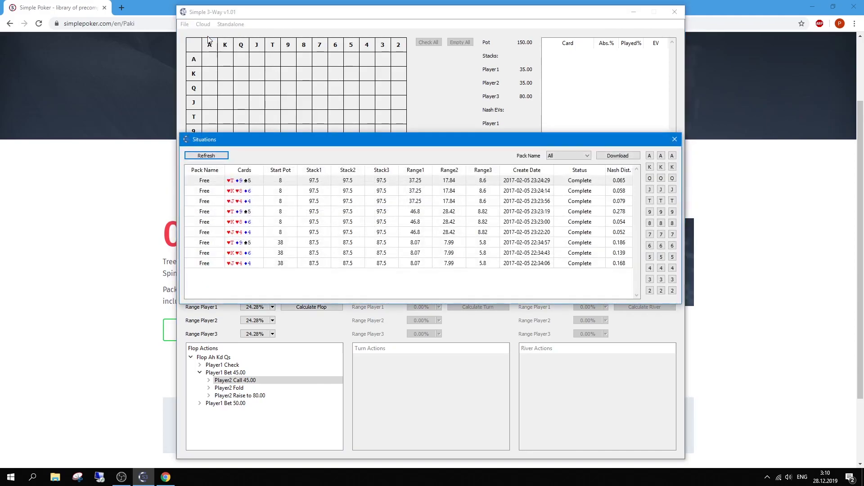
left_click(266, 201)
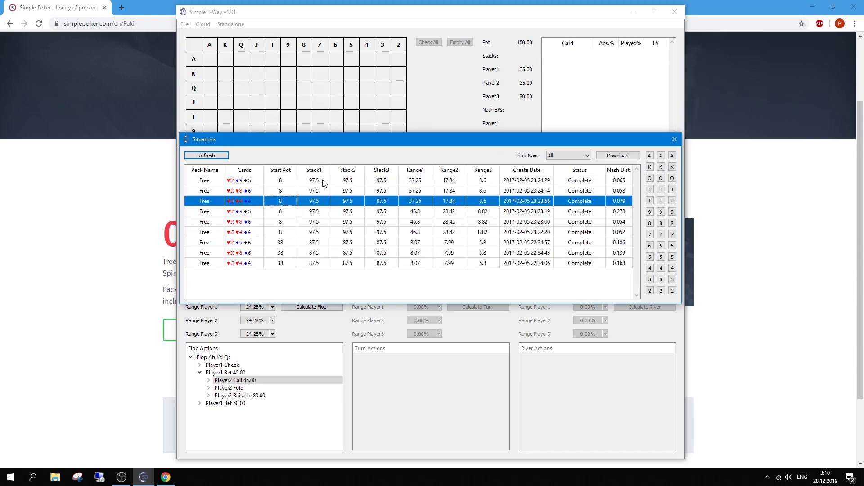
left_click(628, 155)
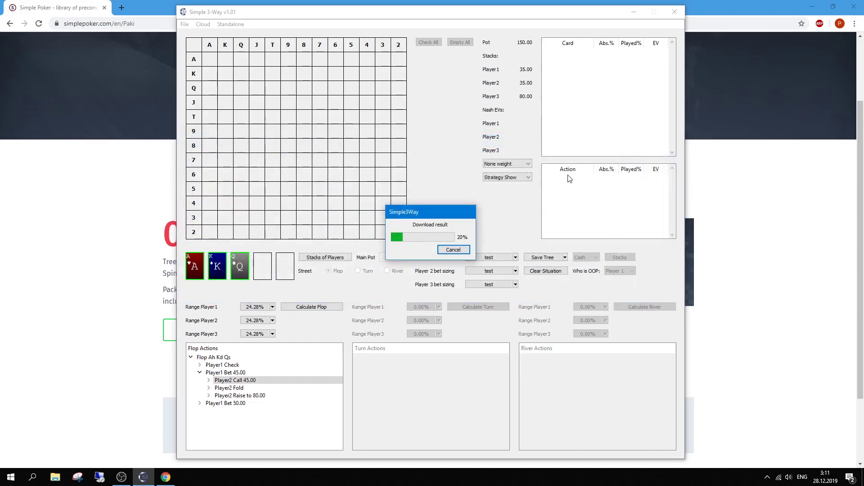
key("Down")
key("Right")
key("Down")
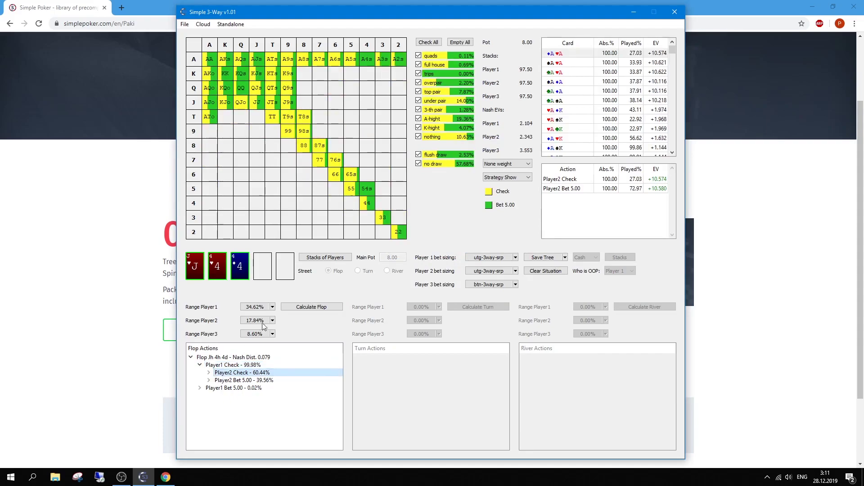
Review Player1's flop strategy, then Player2's strategy after Player1 checks.
left_click(233, 365)
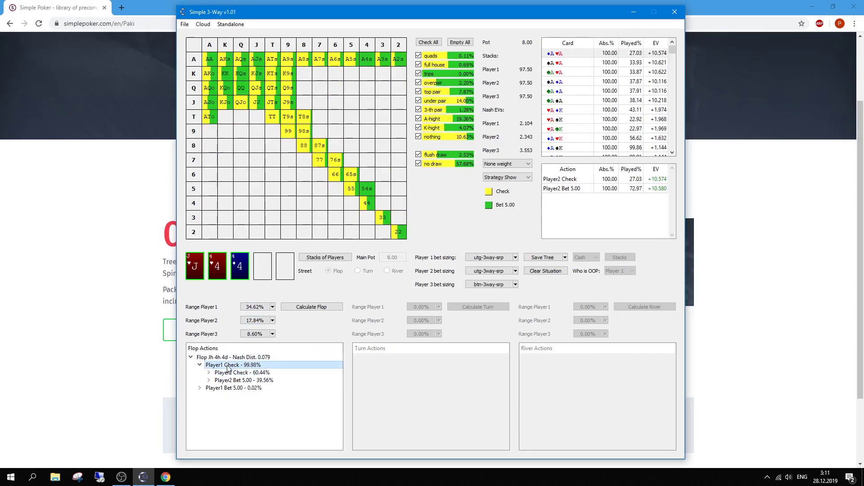
left_click(200, 387)
left_click(200, 388)
left_click(200, 365)
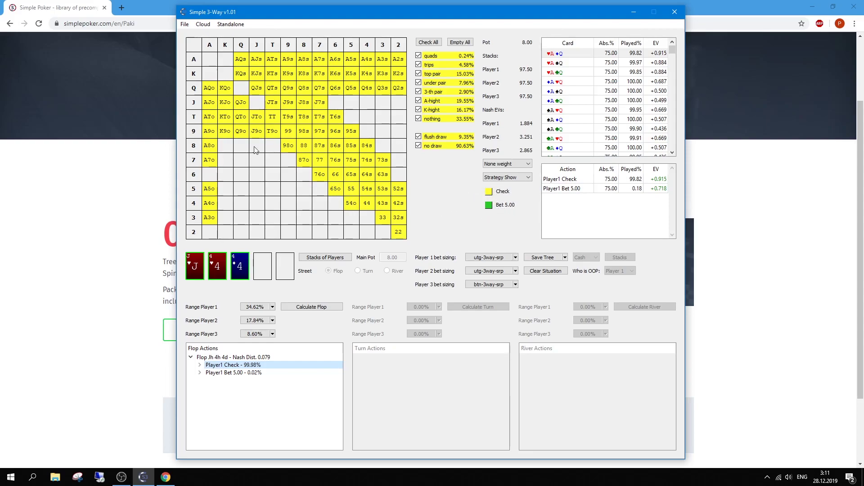
left_click(199, 365)
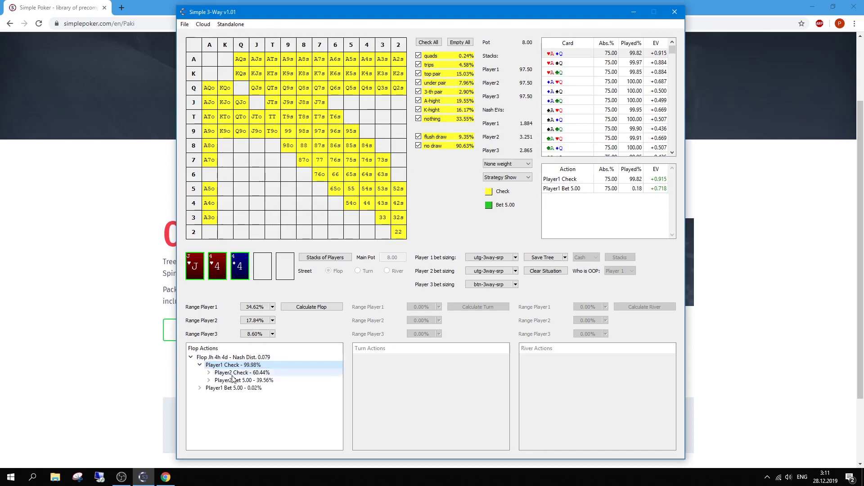
left_click(236, 374)
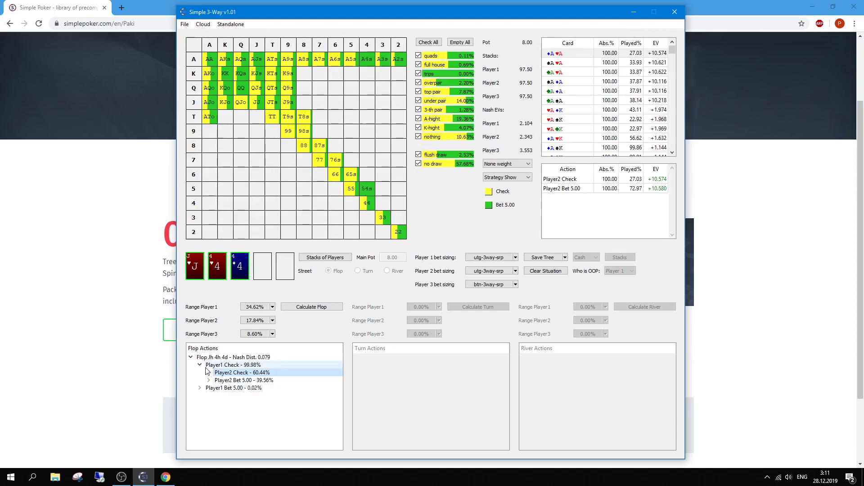
Compare action EVs of Player2's KJs combos (♠K♠J, ♣K♣J, ♦K♦J).
left_click(259, 75)
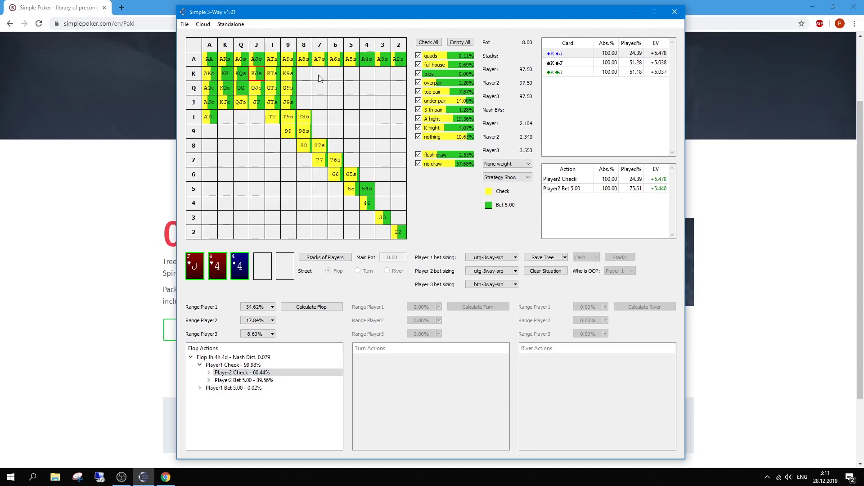
left_click(577, 63)
left_click(579, 72)
left_click(576, 62)
left_click(573, 54)
left_click(575, 63)
left_click(574, 72)
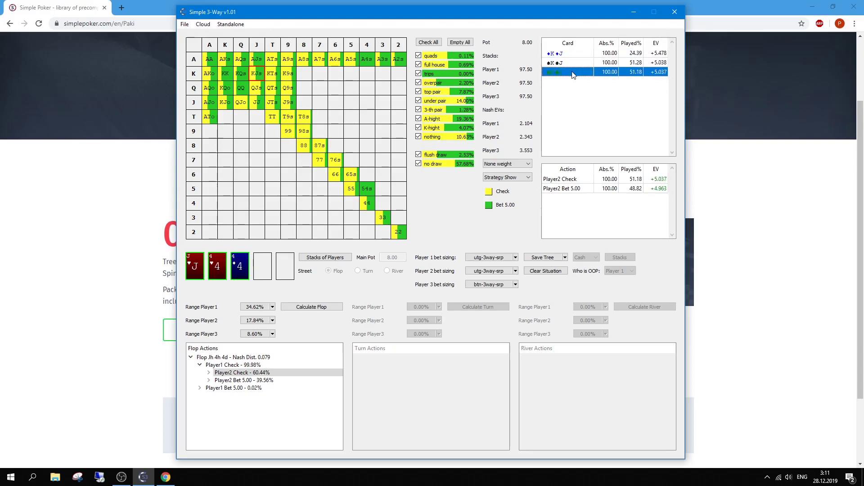
left_click(570, 63)
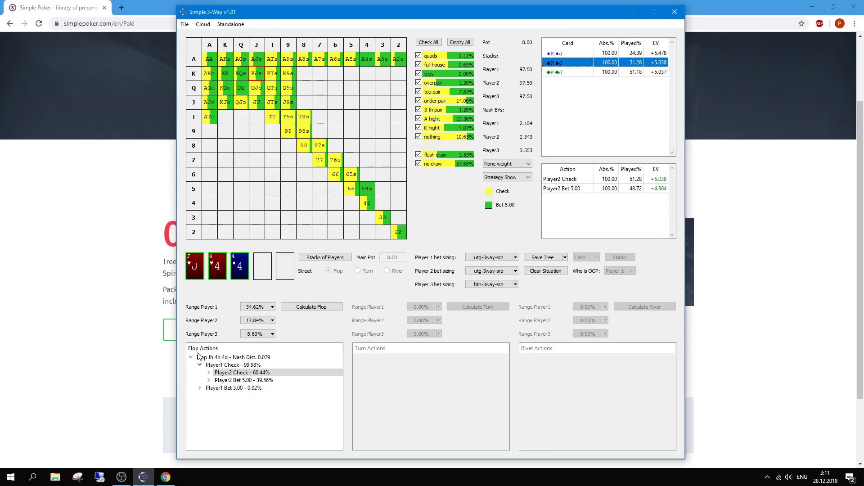
Follow Player3 Bet 3.20 and Player1 Fold to Player2's call/fold, then show Player3's check.
left_click(209, 372)
left_click(232, 381)
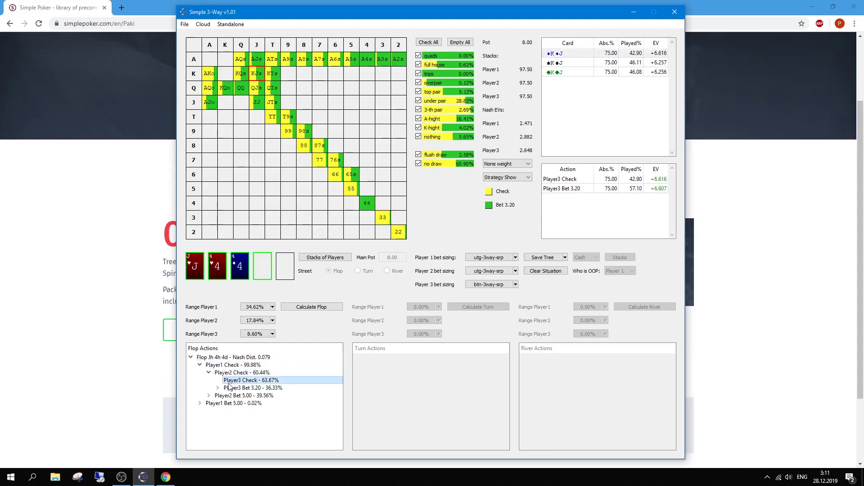
left_click(230, 388)
left_click(218, 388)
left_click(242, 396)
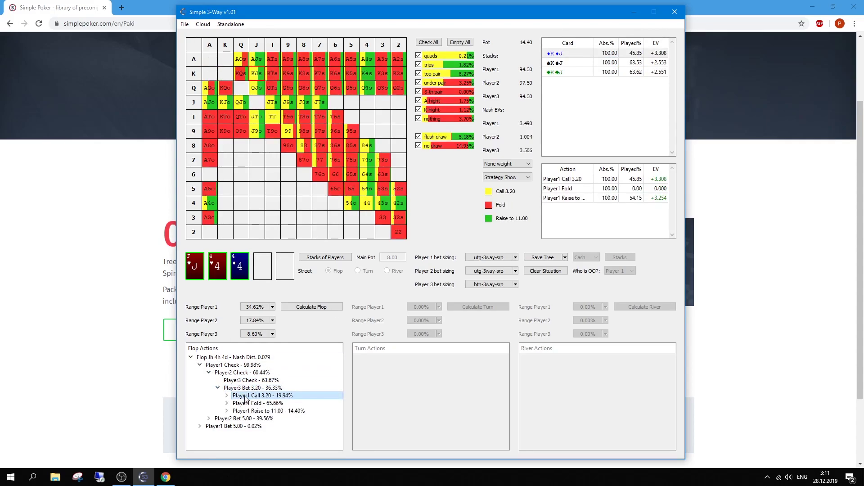
left_click(227, 403)
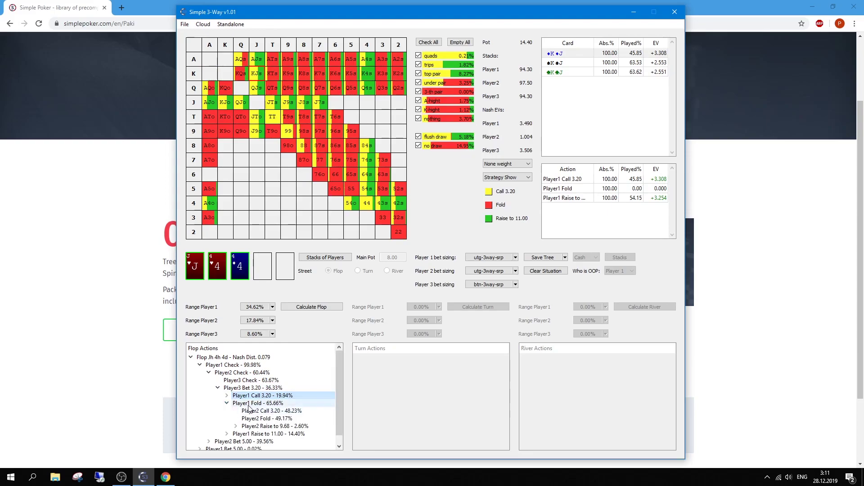
left_click(243, 410)
left_click(250, 419)
left_click(251, 404)
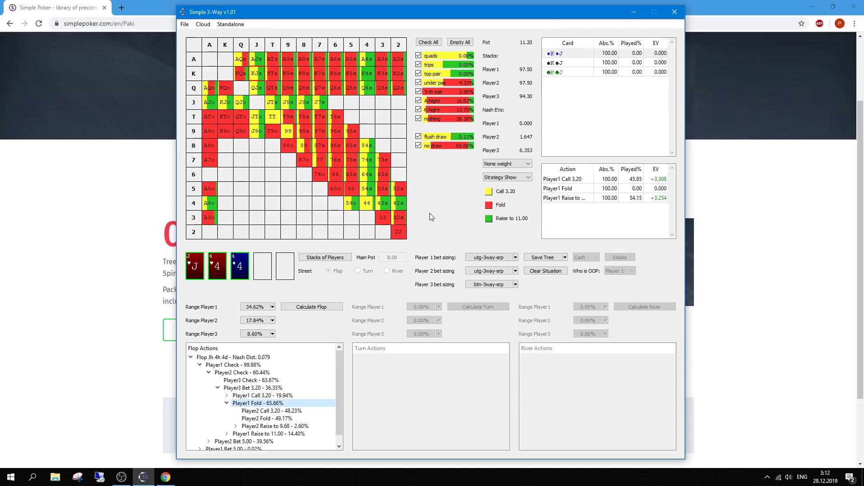
left_click(228, 382)
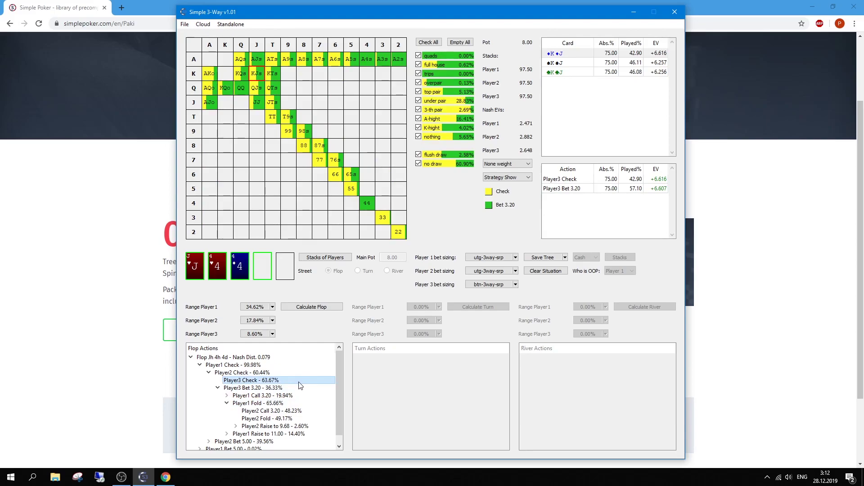
Deal the 9♦ turn and download its ready-made turn solution.
left_click(269, 269)
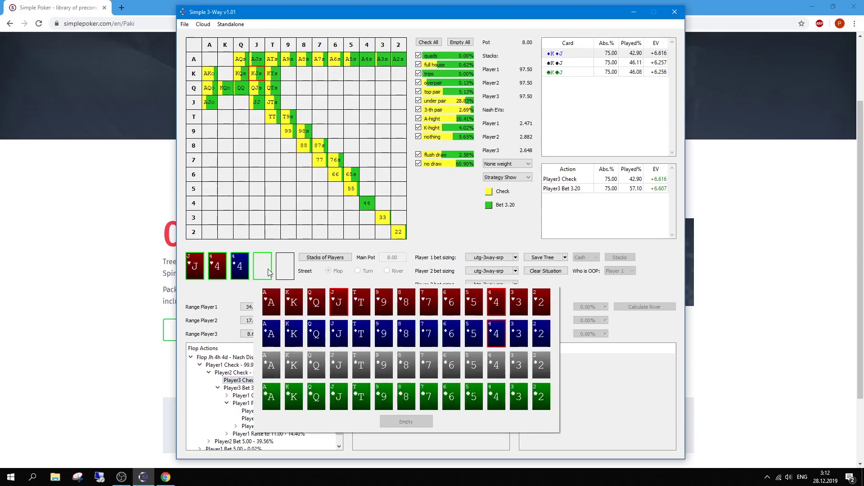
left_click(380, 340)
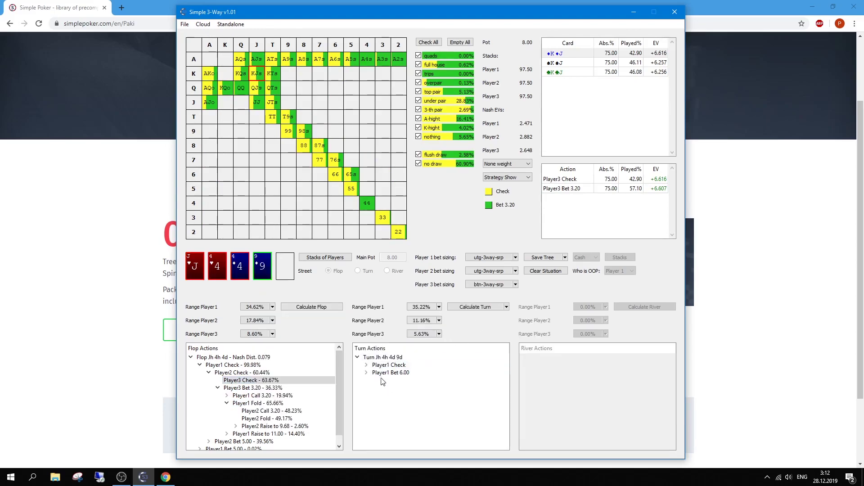
left_click(507, 307)
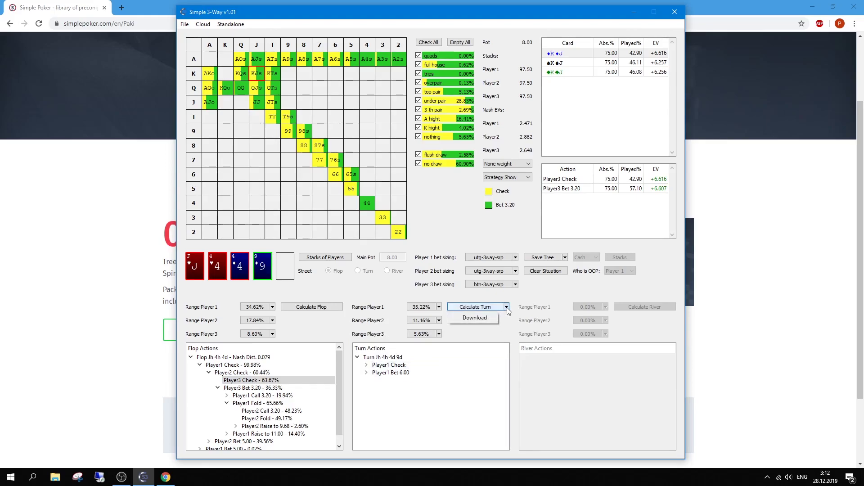
left_click(484, 317)
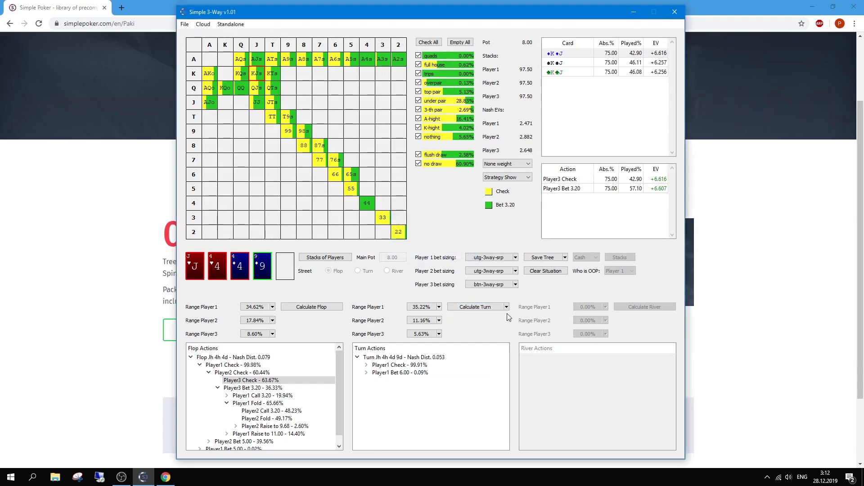
Expand the turn check lines to Player3's Bet 4.00 and Check options.
double_click(399, 365)
double_click(403, 373)
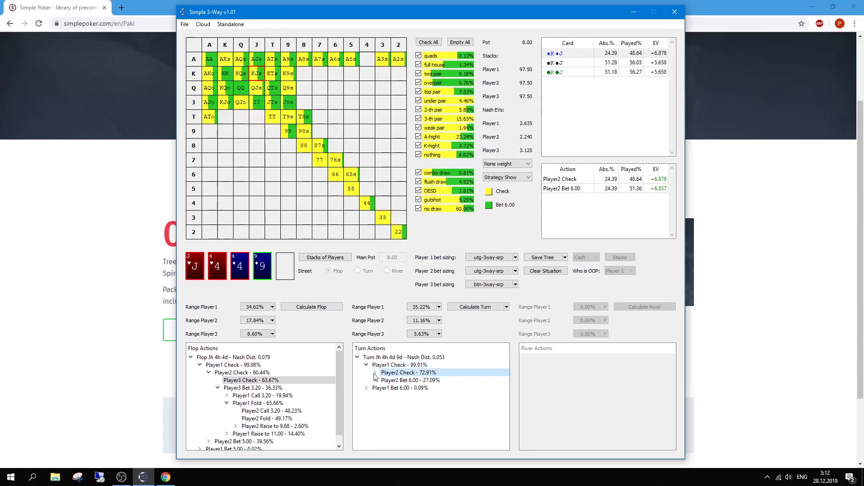
left_click(395, 386)
left_click(392, 366)
left_click(396, 381)
left_click(396, 388)
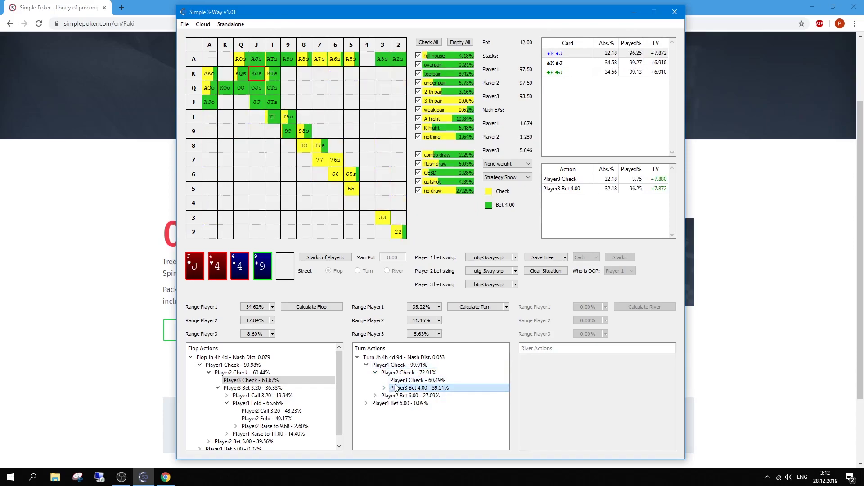
left_click(397, 382)
Deal the 3♥ as the river card.
left_click(285, 276)
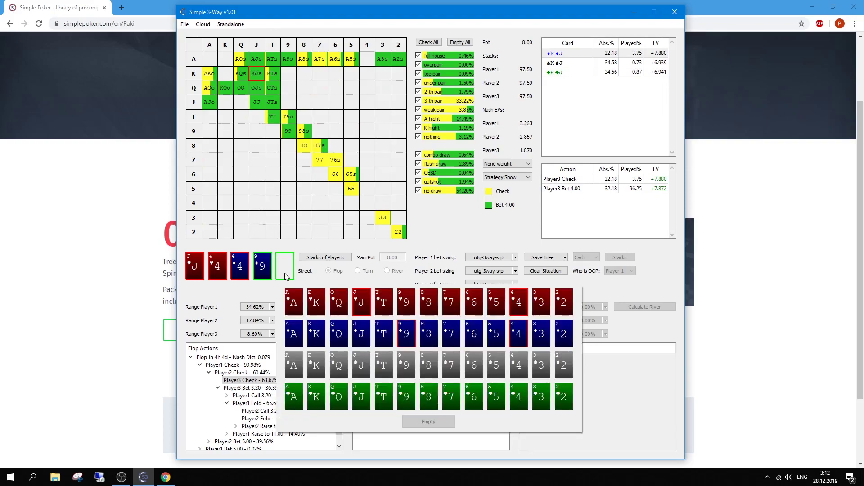
left_click(549, 311)
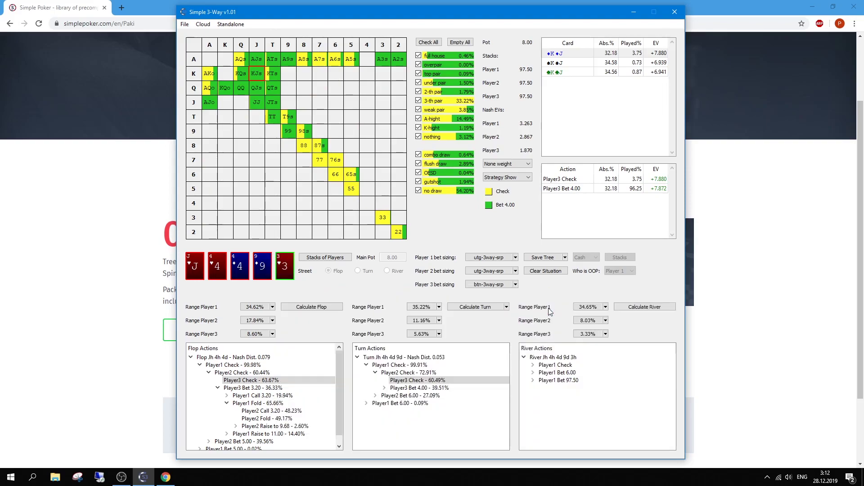
left_click(550, 368)
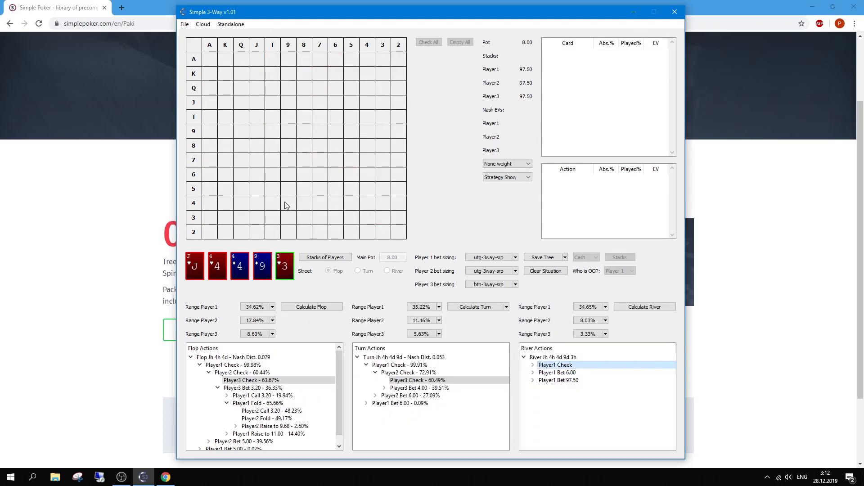
In Standalone Settings, switch river calculation to Remote, then back to Local A3 at Low accuracy.
left_click(230, 25)
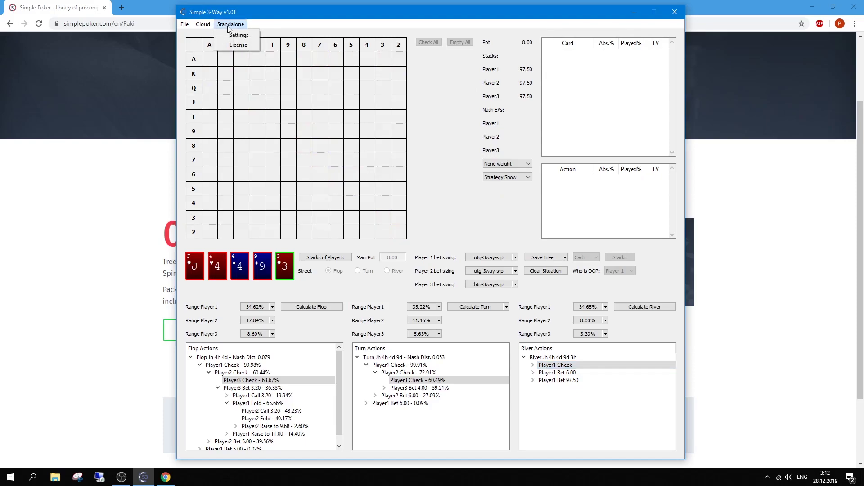
left_click(238, 35)
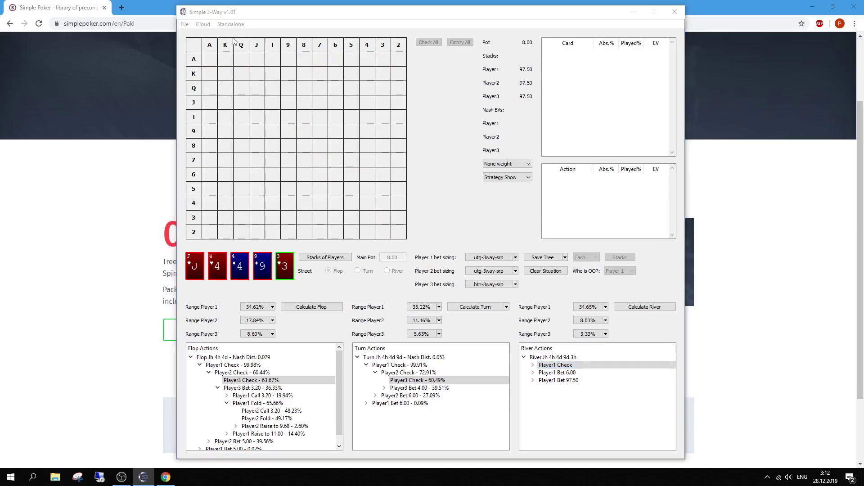
left_click(426, 206)
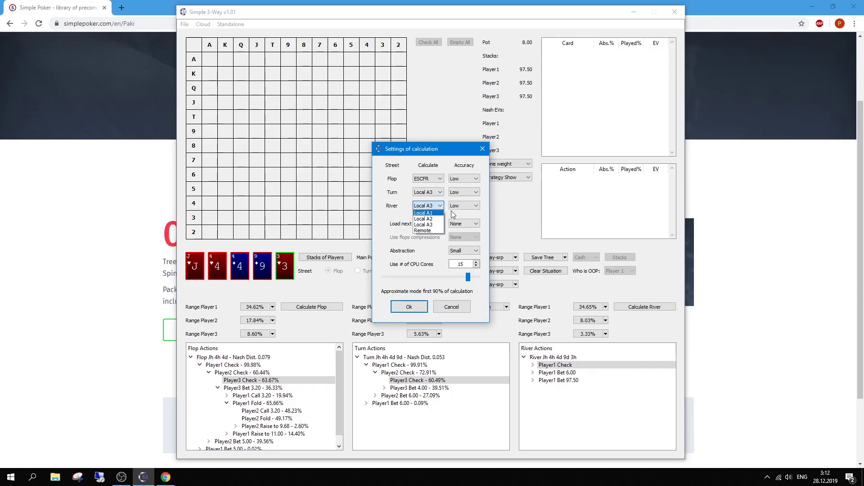
left_click(426, 231)
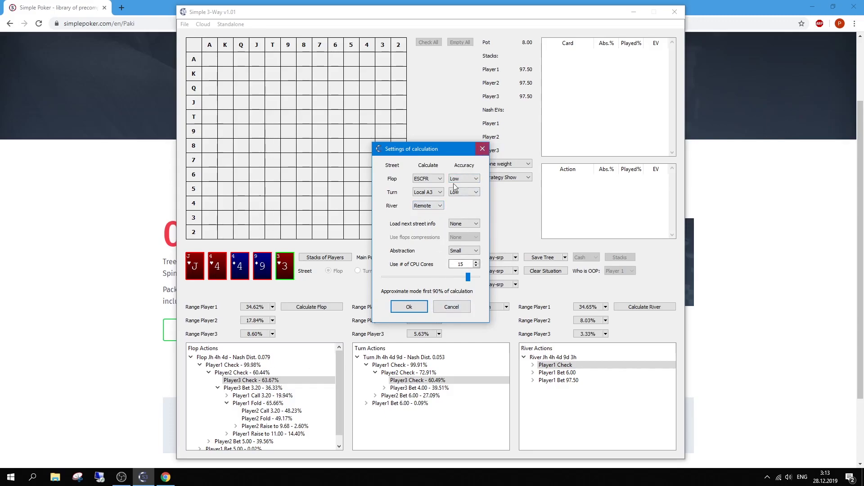
left_click(439, 206)
left_click(424, 225)
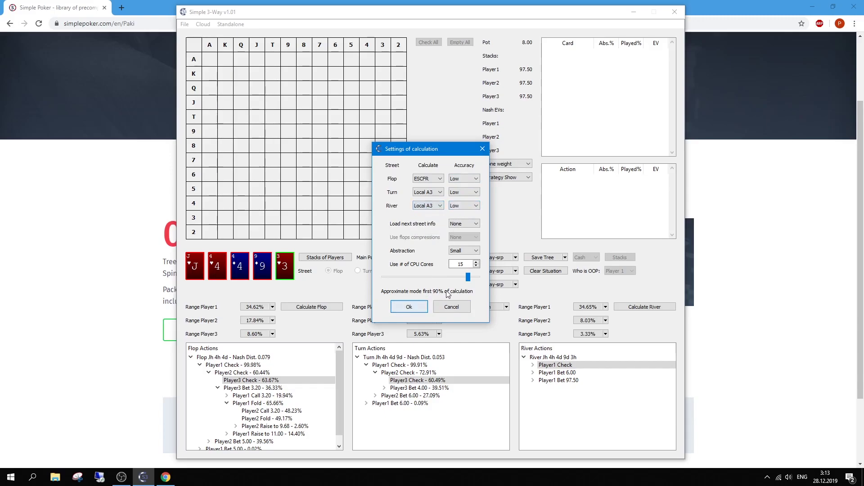
Run the local river calculation and view Player1's 6.00 bet and check lines.
left_click(415, 306)
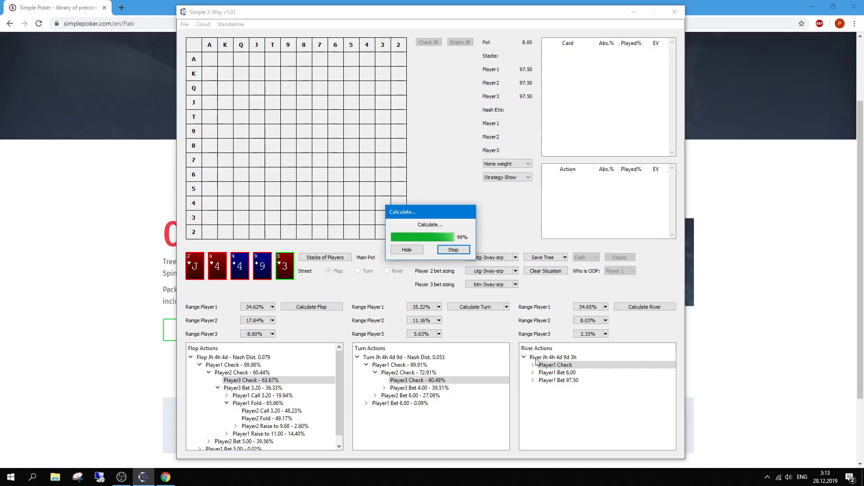
left_click(557, 373)
left_click(585, 365)
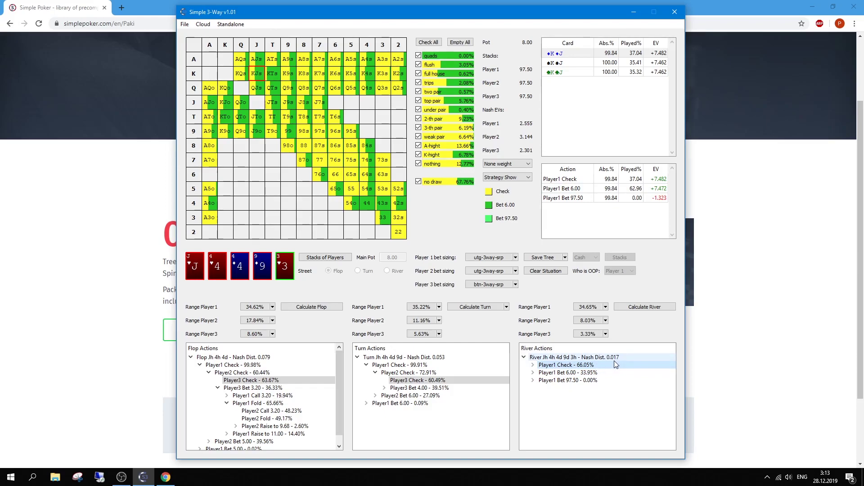
Follow two river checks to Player3's 97.50 shove and Player1's call/fold responses.
left_click(534, 365)
left_click(554, 373)
left_click(542, 373)
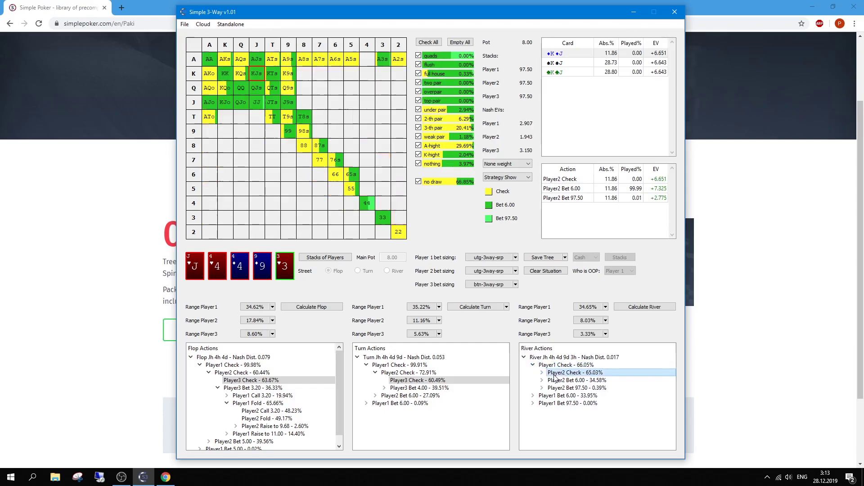
left_click(557, 381)
left_click(568, 395)
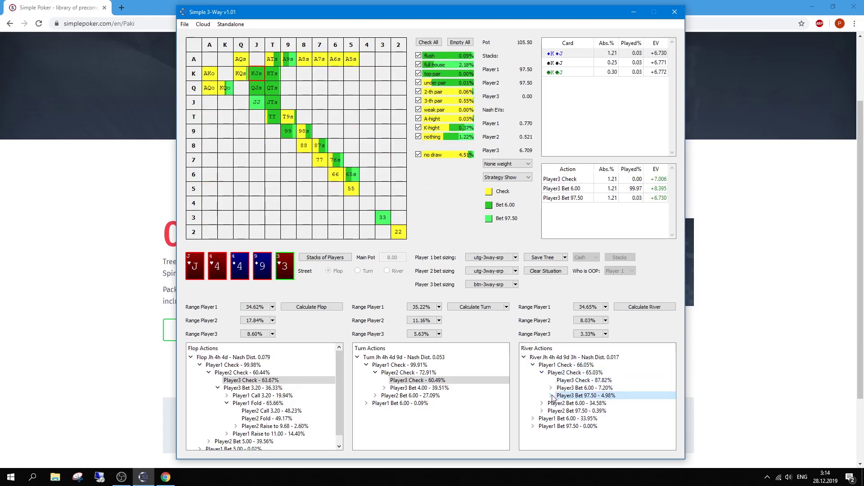
left_click(551, 395)
left_click(568, 403)
left_click(580, 410)
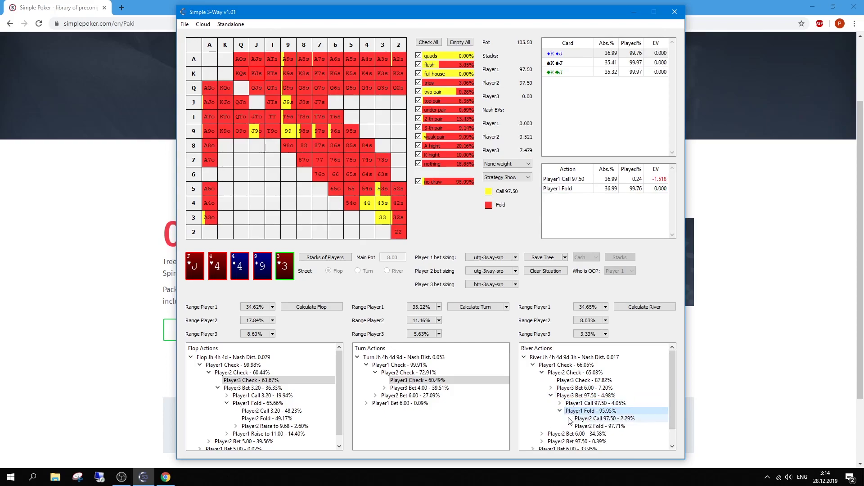
Return to Player1's turn check strategy on Jh 4h 4d 9d.
left_click(391, 365)
left_click(231, 24)
mouse_move(209, 28)
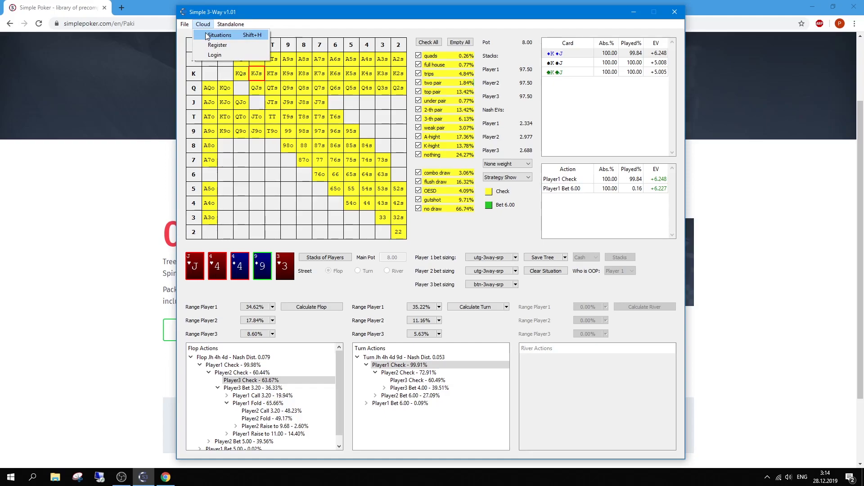
left_click(227, 35)
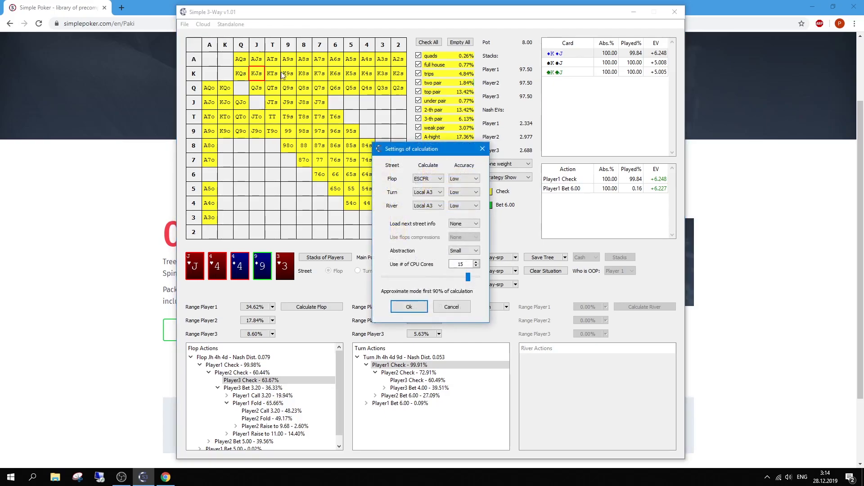
left_click(427, 180)
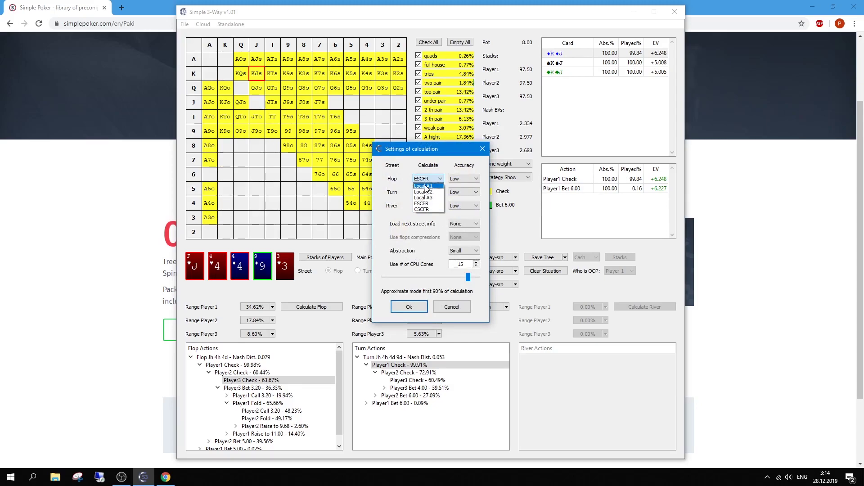
left_click(424, 204)
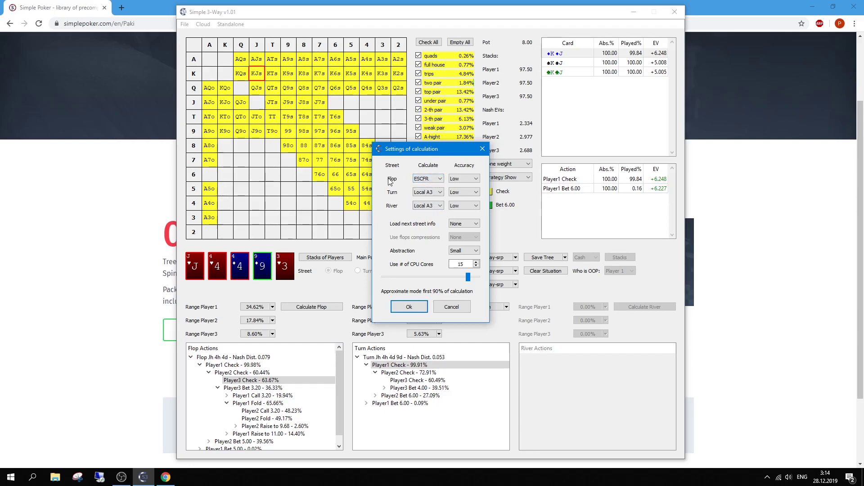
left_click(459, 250)
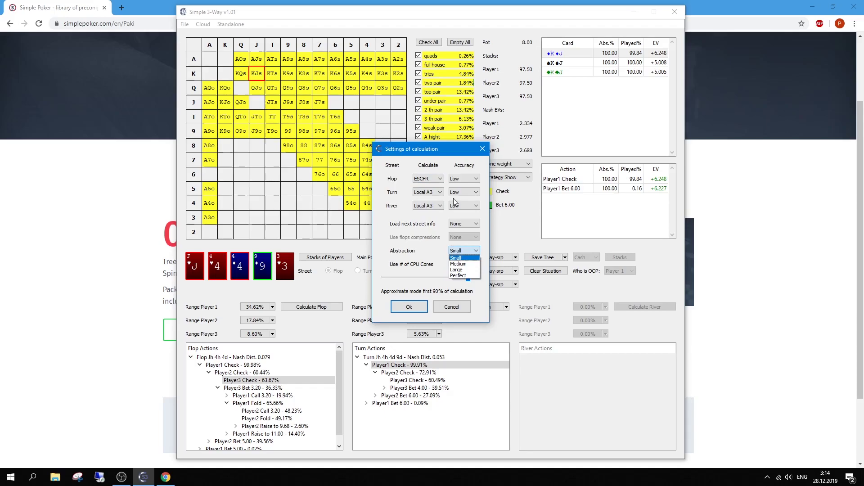
left_click(461, 179)
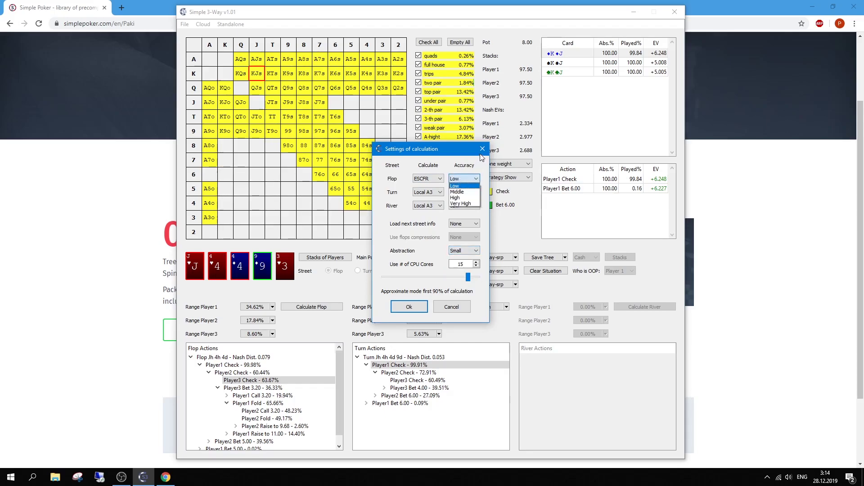
left_click(447, 172)
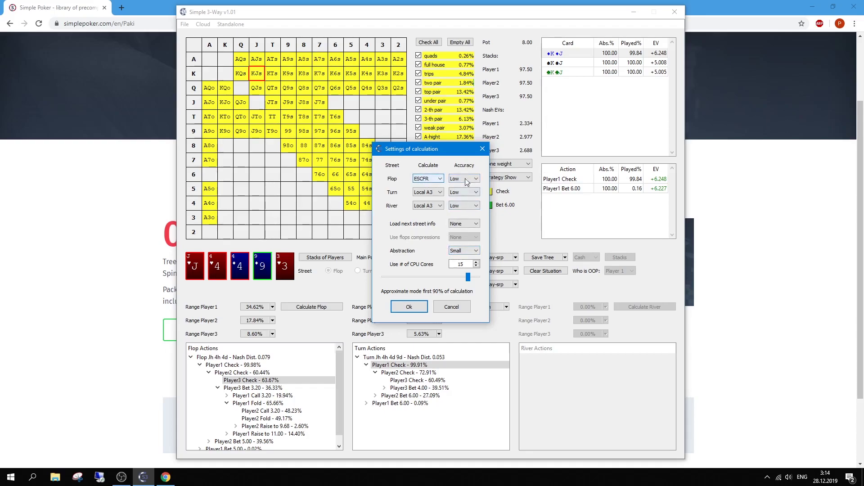
left_click(463, 250)
left_click(460, 259)
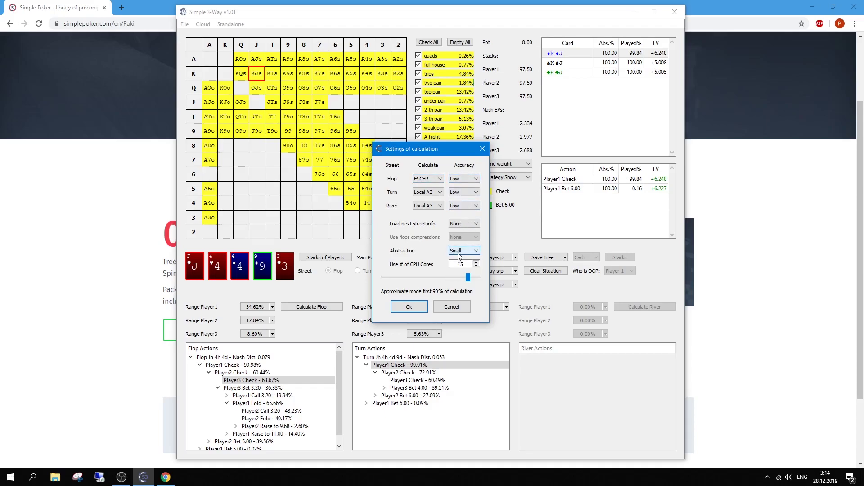
left_click(409, 307)
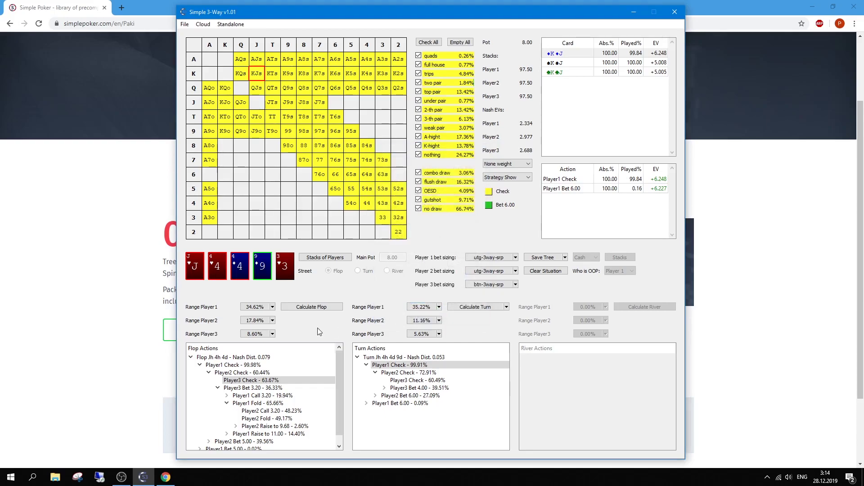
Collapse the flop tree and show Player2's strategy after Player1 checks.
left_click(200, 365)
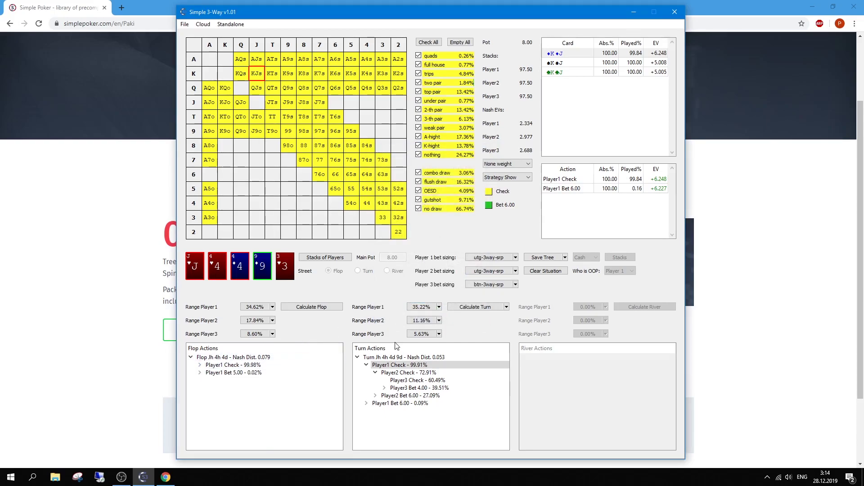
double_click(215, 366)
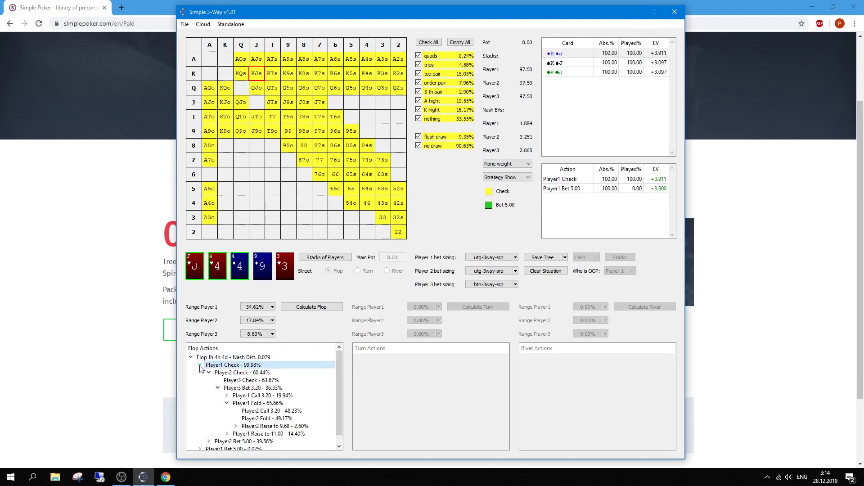
left_click(226, 377)
left_click(225, 374)
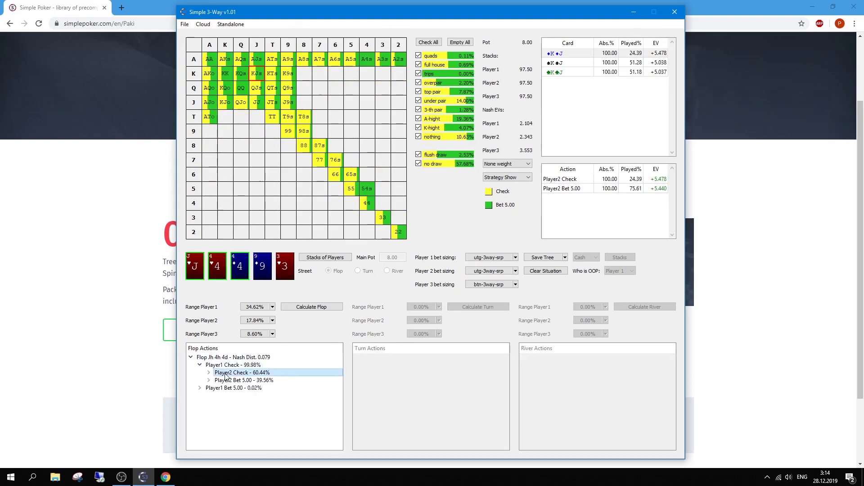
Launch a second Simple 3-Way window, dismiss the login prompt, and arrange both side by side.
right_click(143, 477)
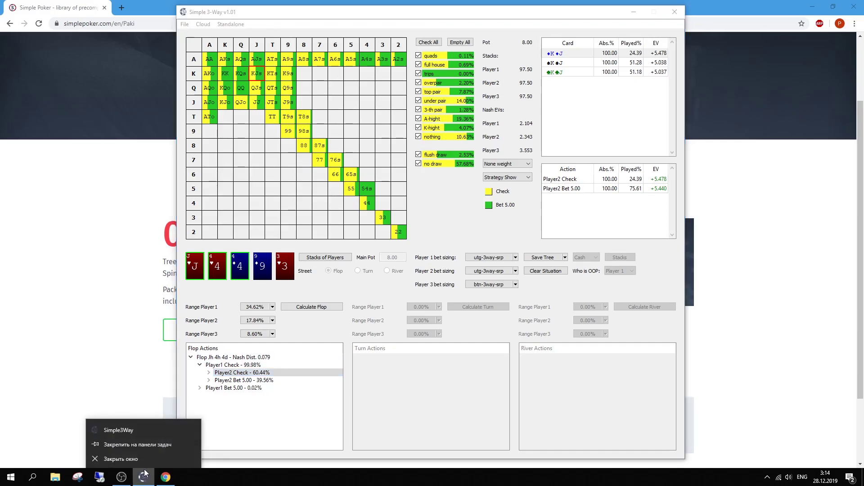
left_click(146, 431)
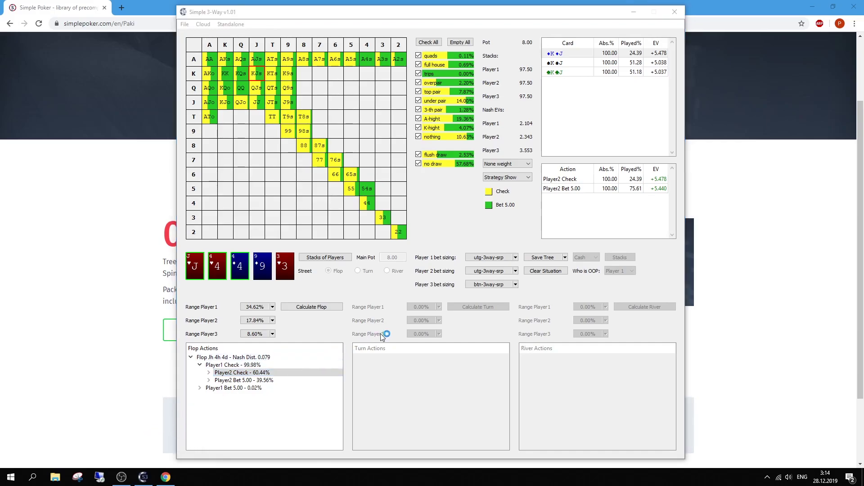
left_click(479, 180)
left_click_drag(324, 12, 504, 25)
left_click_drag(316, 18, 143, 17)
Download the cloud ♥J ♥4 ♦4 situation dated 23:23:56 into the second window.
left_click(540, 163)
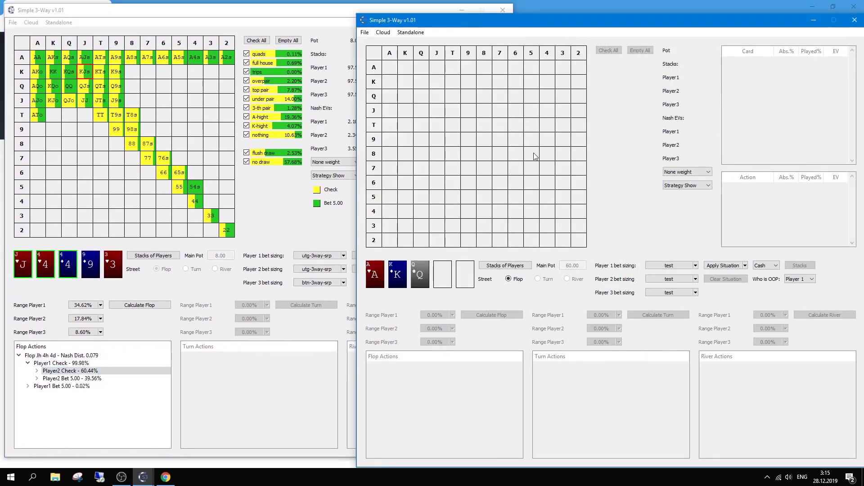
left_click(365, 32)
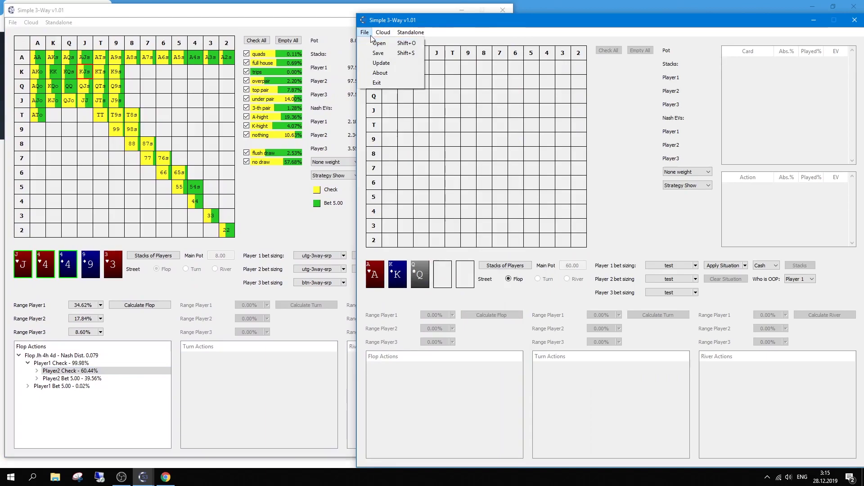
key("Escape")
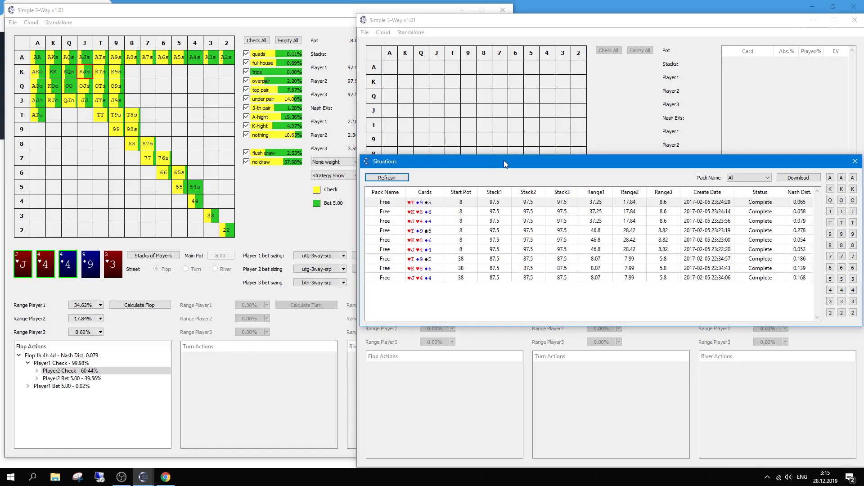
left_click(555, 223)
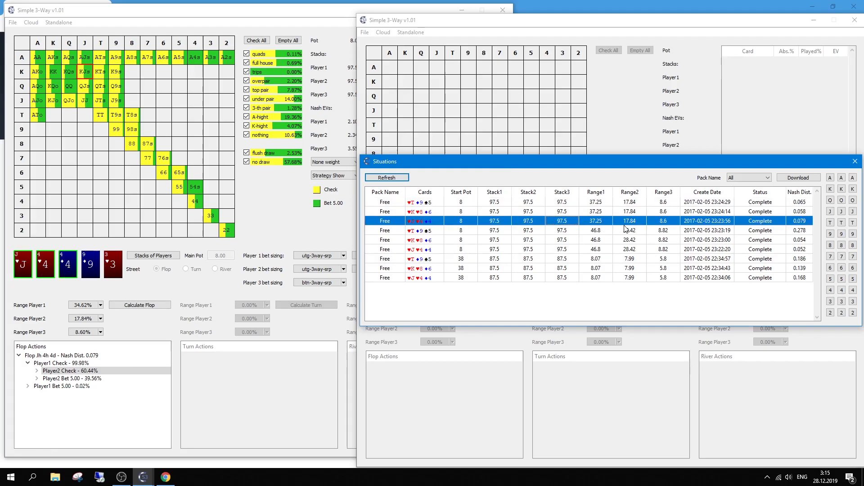
left_click_drag(639, 171, 565, 159)
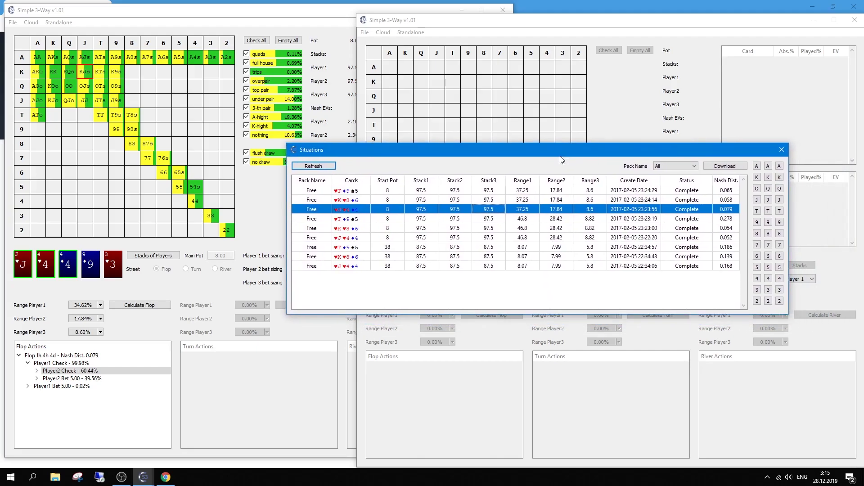
left_click(721, 170)
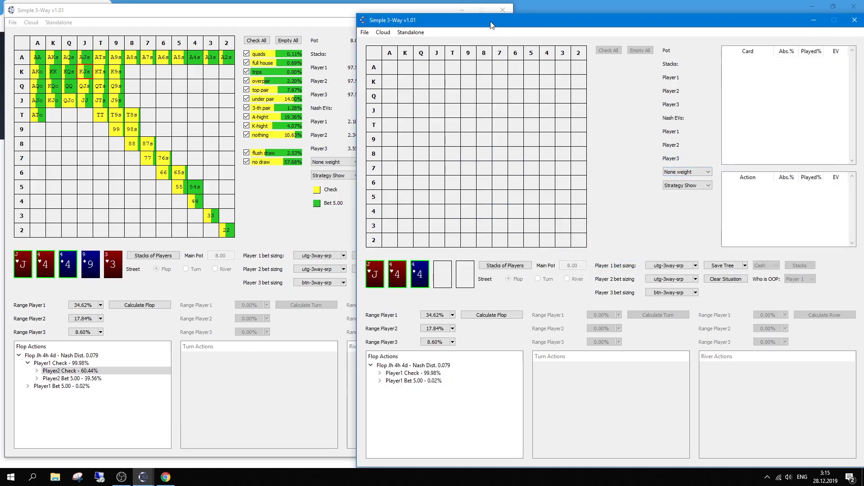
left_click_drag(491, 25, 482, 21)
Check the calculation settings (ESCFR flop, Low accuracy, 15 cores) and run Calculate Flop locally.
left_click(401, 27)
left_click(408, 40)
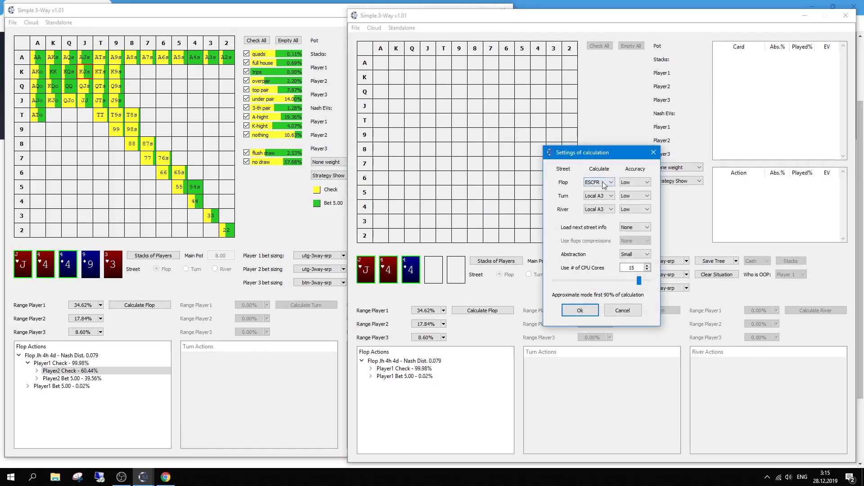
left_click(580, 310)
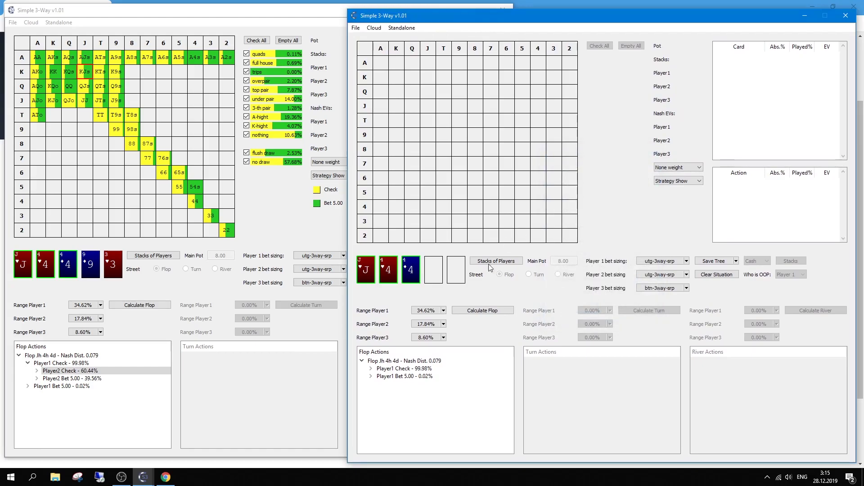
left_click(479, 311)
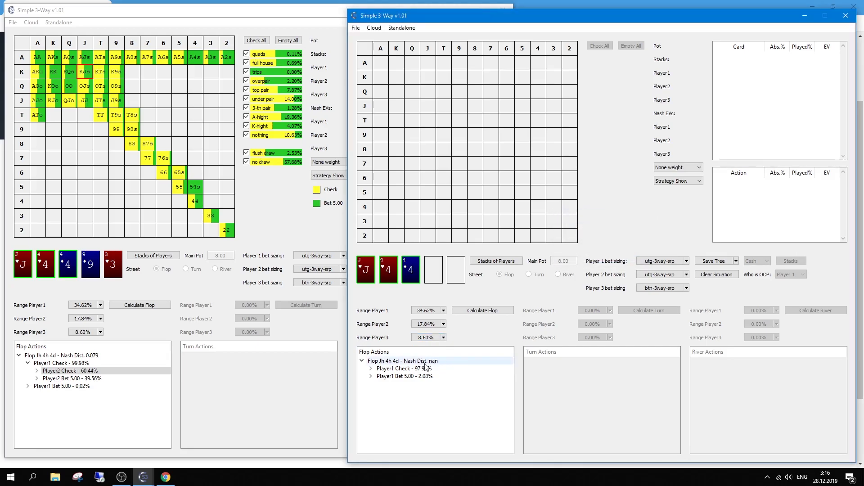
Open the Player1 Check line in the new tree and show Player3's check strategy in the cloud solution.
double_click(386, 372)
left_click(395, 378)
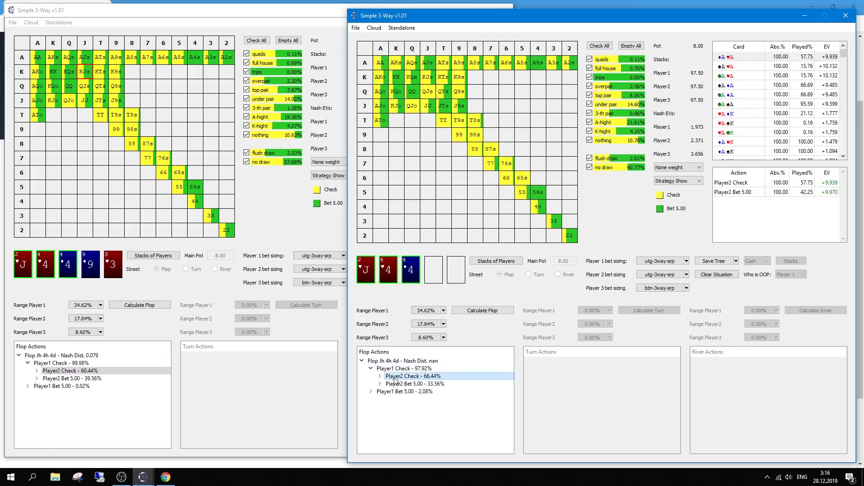
left_click_drag(485, 18, 443, 12)
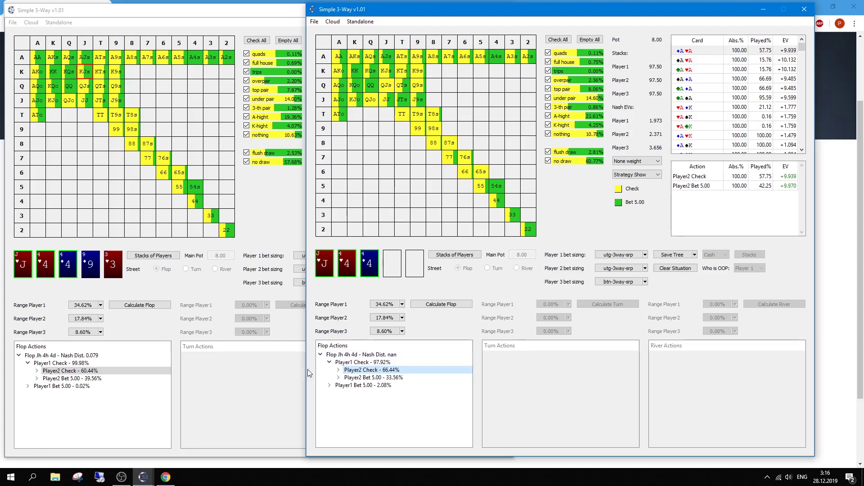
left_click(38, 373)
left_click(38, 373)
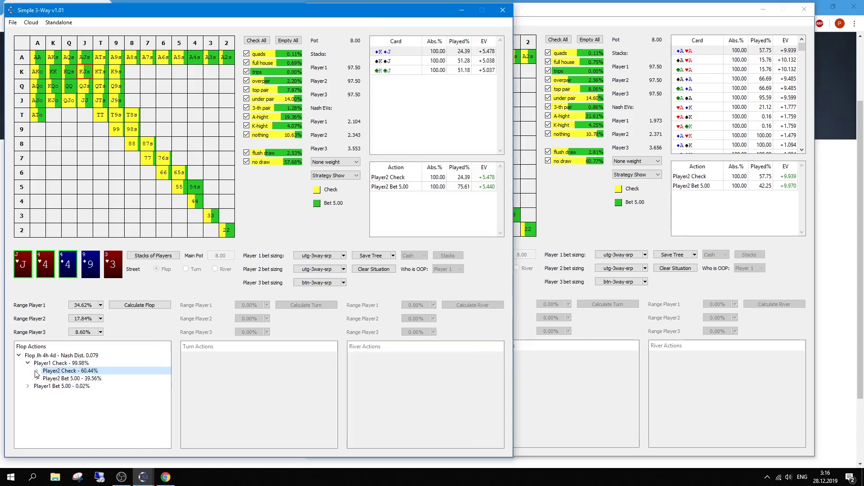
left_click(38, 373)
left_click(59, 378)
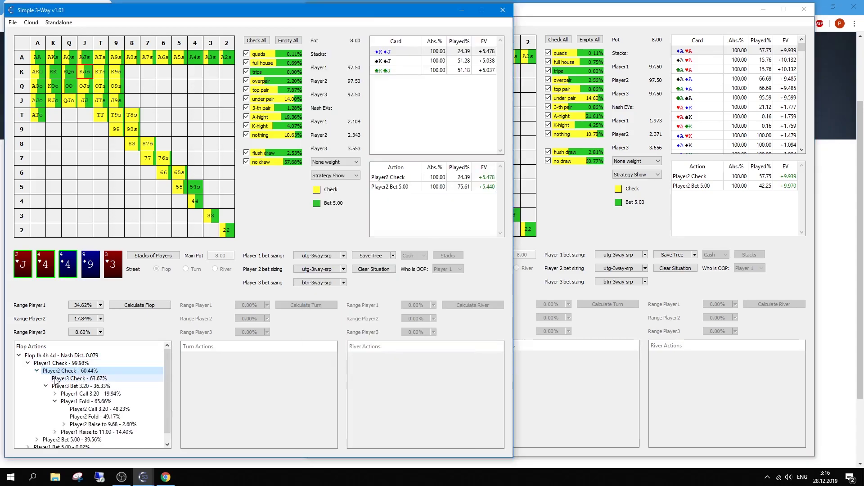
Show Player3's strategy after Player1 and Player2 check in the recalculated window, 68.84% check.
left_click(585, 381)
left_click(330, 363)
left_click(338, 370)
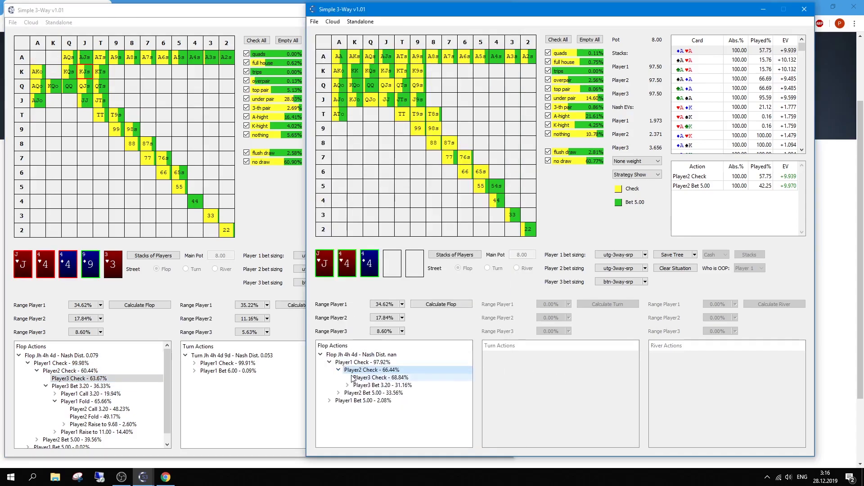
left_click(355, 378)
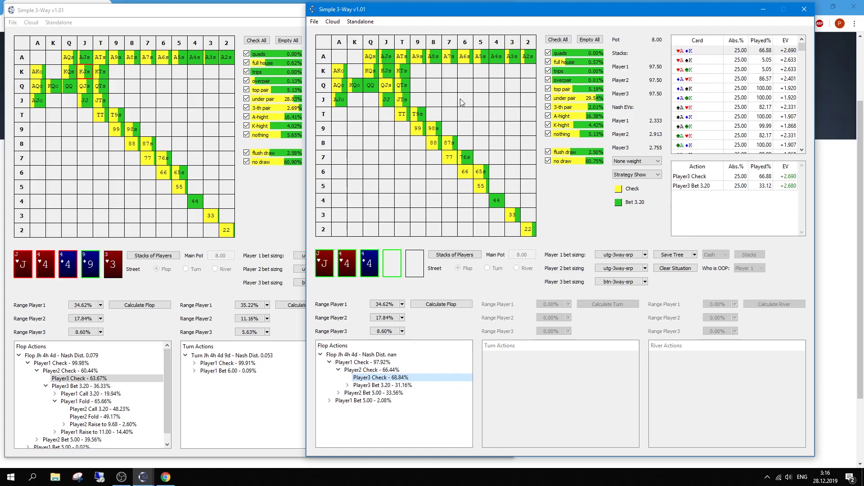
left_click(354, 23)
left_click(355, 23)
left_click(355, 23)
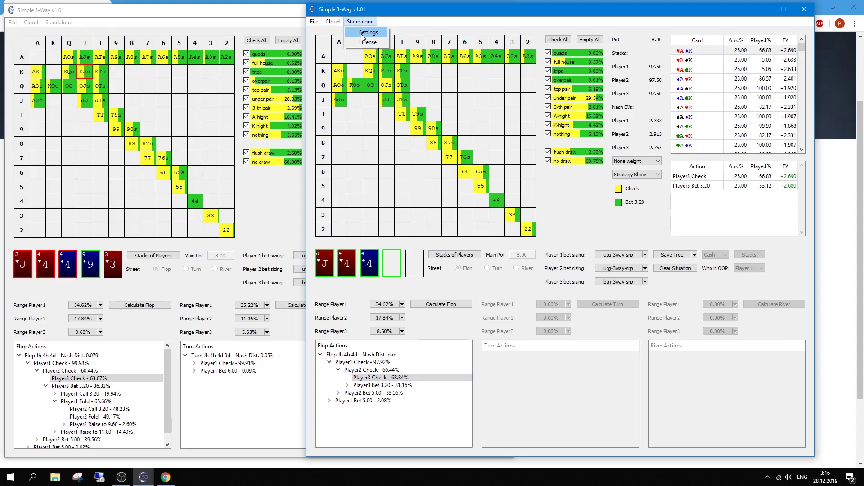
In the Standalone settings choose Medium abstraction and Middle flop accuracy, then close the dialog.
left_click(362, 33)
left_click(593, 248)
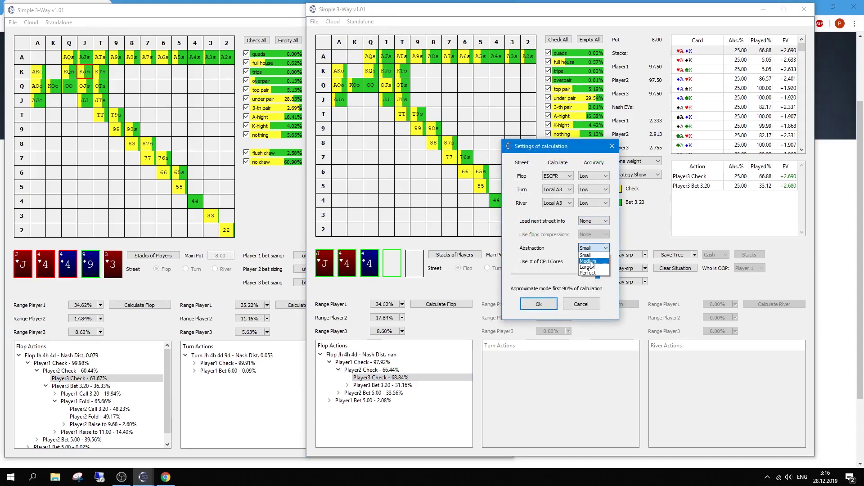
left_click(591, 262)
left_click(594, 176)
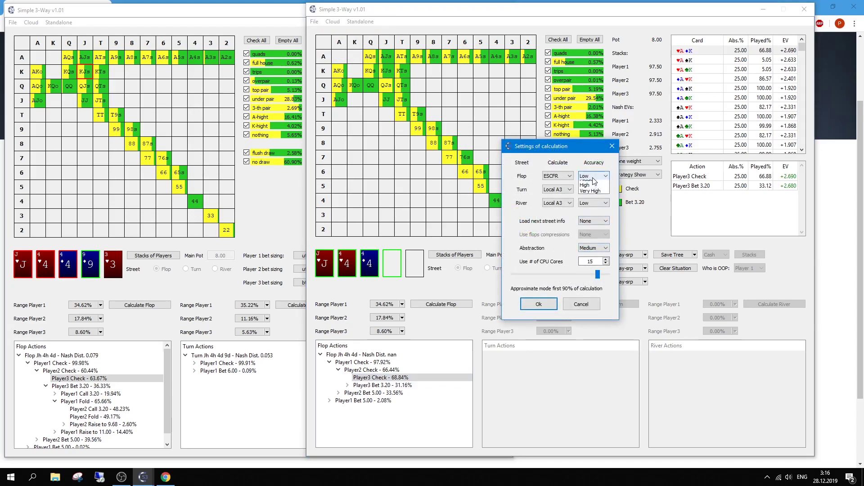
left_click(590, 189)
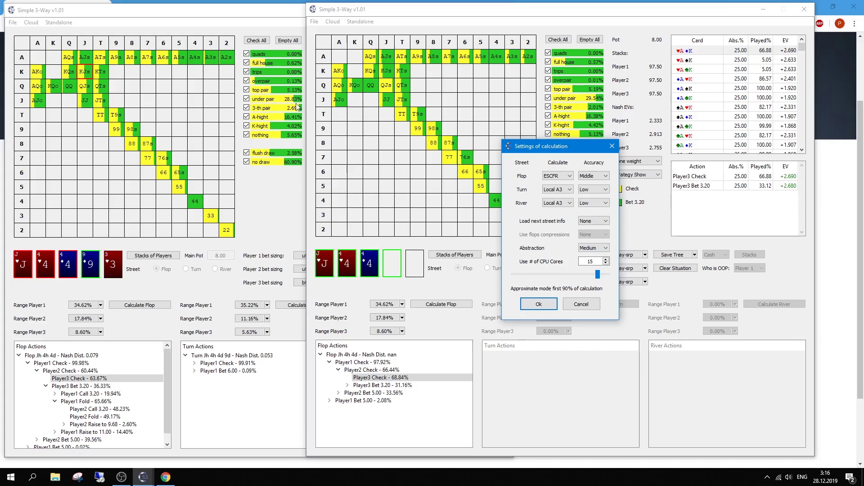
left_click(612, 146)
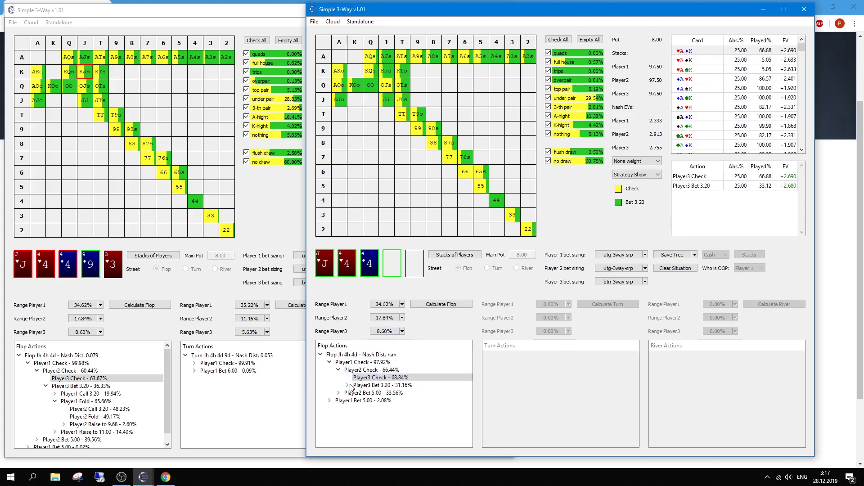
Select Player3's Bet 3.20 in the recalculated tree and rearrange the two windows side by side.
left_click(379, 385)
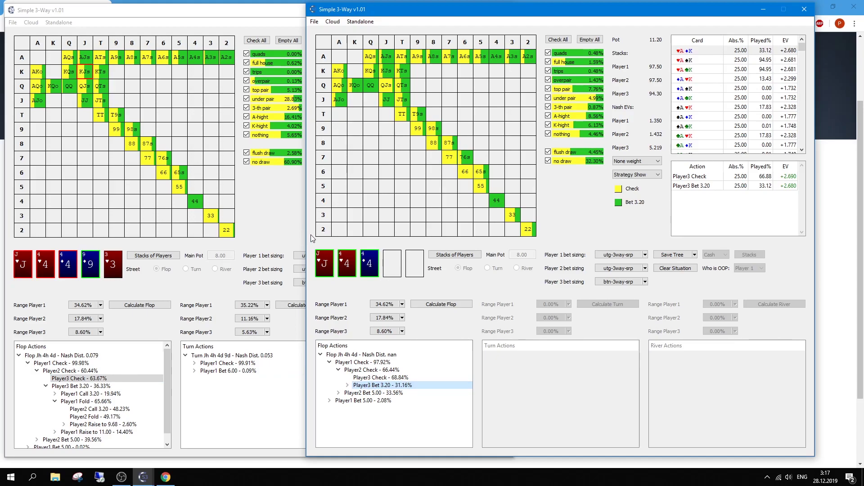
left_click(225, 18)
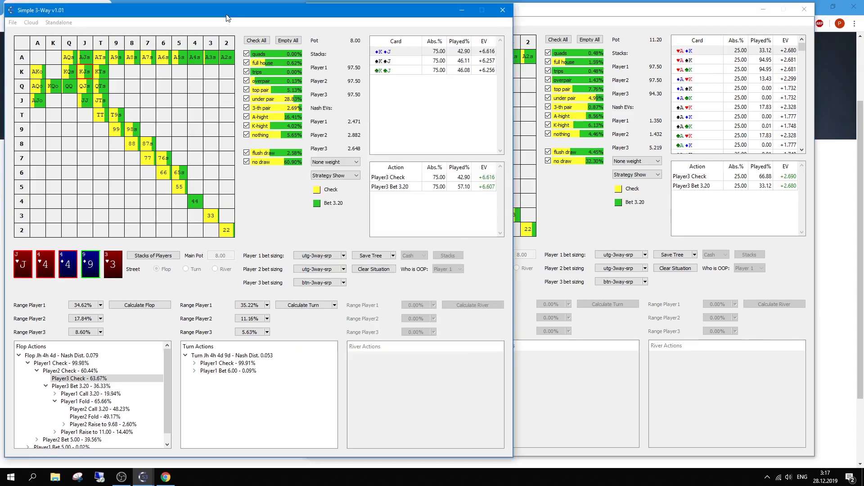
left_click_drag(225, 14, 225, 12)
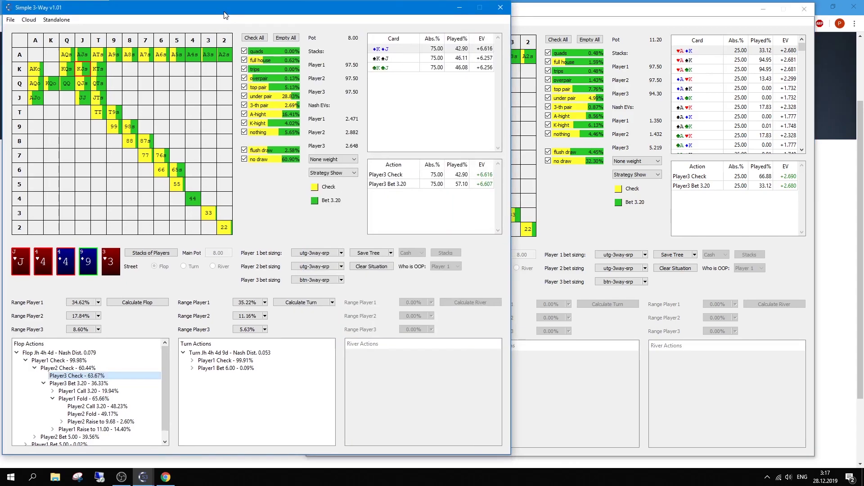
left_click_drag(556, 16, 559, 17)
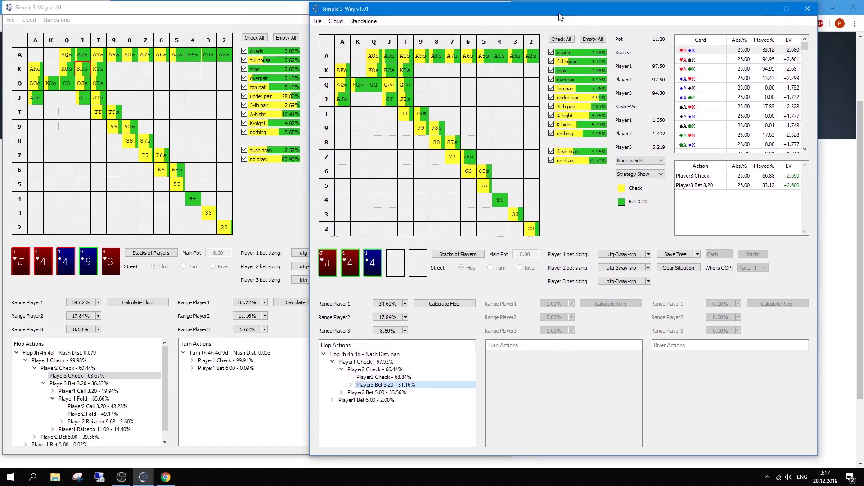